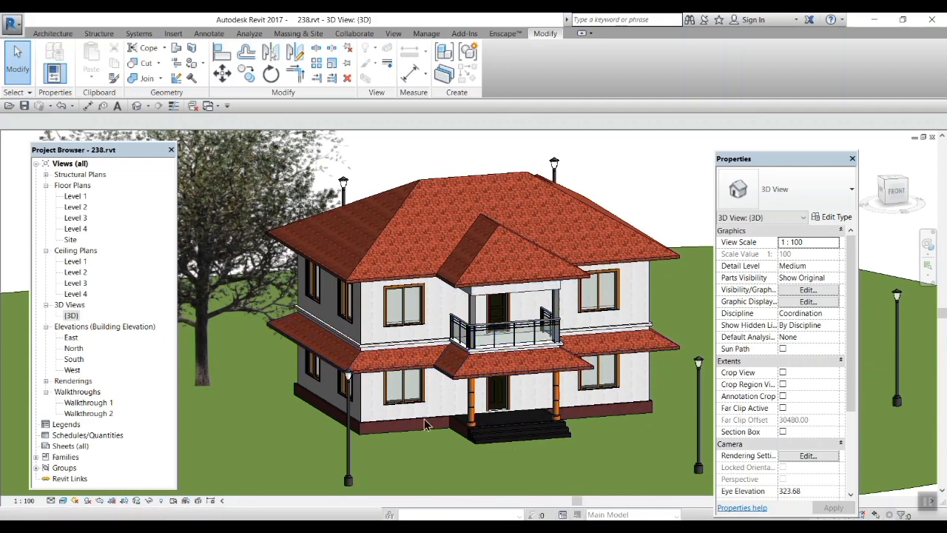
{"action": "scroll", "coordinate": [444, 434], "scroll_direction": "down", "scroll_amount": 1}
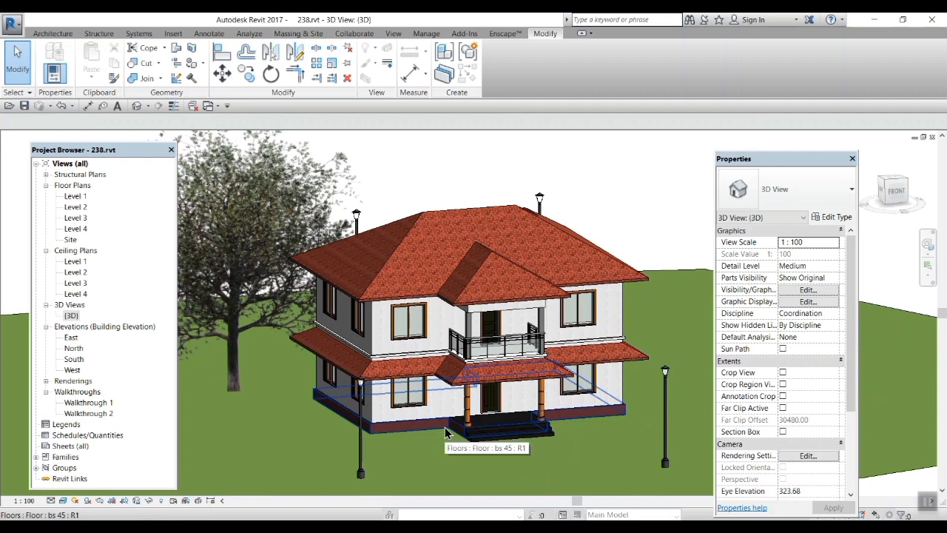
{"action": "scroll", "coordinate": [447, 433], "scroll_direction": "up", "scroll_amount": 3}
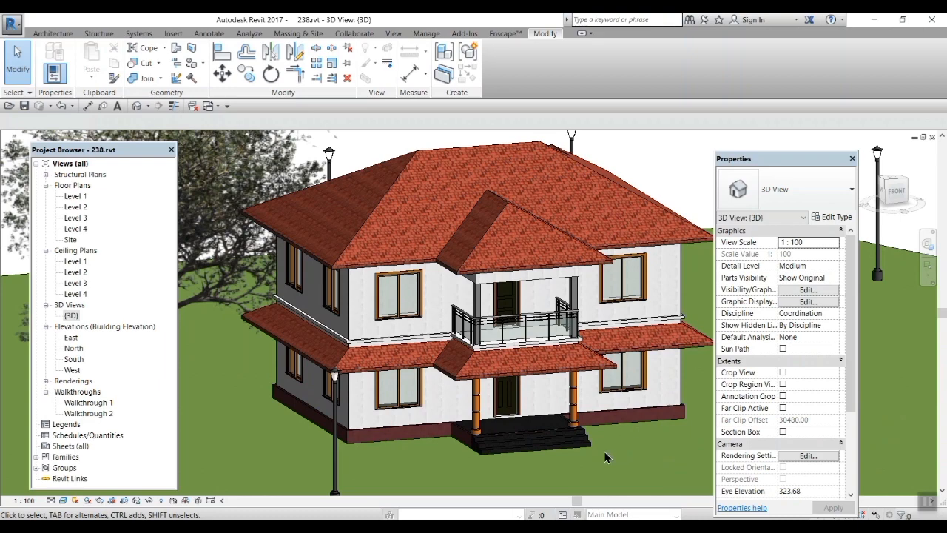
{"action": "middle_click_drag", "start_coordinate": [604, 450], "coordinate": [628, 440], "text": "shift"}
{"action": "scroll", "coordinate": [475, 383], "scroll_direction": "up", "scroll_amount": 2}
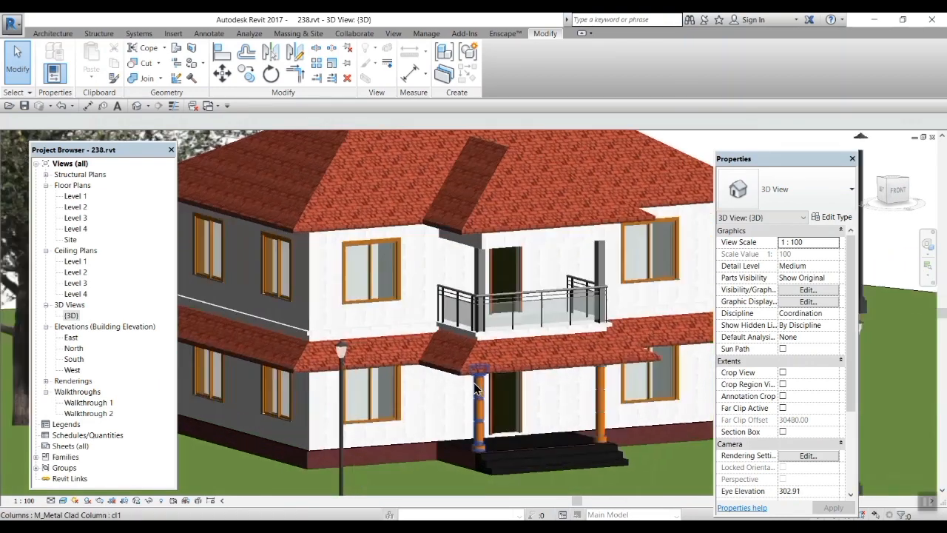
{"action": "scroll", "coordinate": [474, 383], "scroll_direction": "down", "scroll_amount": 5}
{"action": "scroll", "coordinate": [557, 444], "scroll_direction": "up", "scroll_amount": 1}
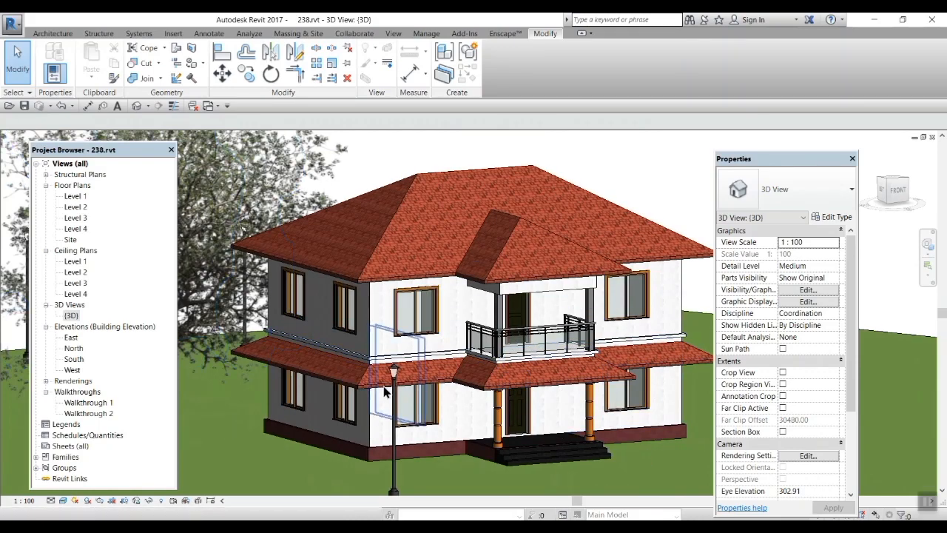
- Place a perspective camera on the Level 2 floor plan, looking from the front-left of the house diagonally toward its rear-right rooms
{"action": "double_click", "coordinate": [72, 207]}
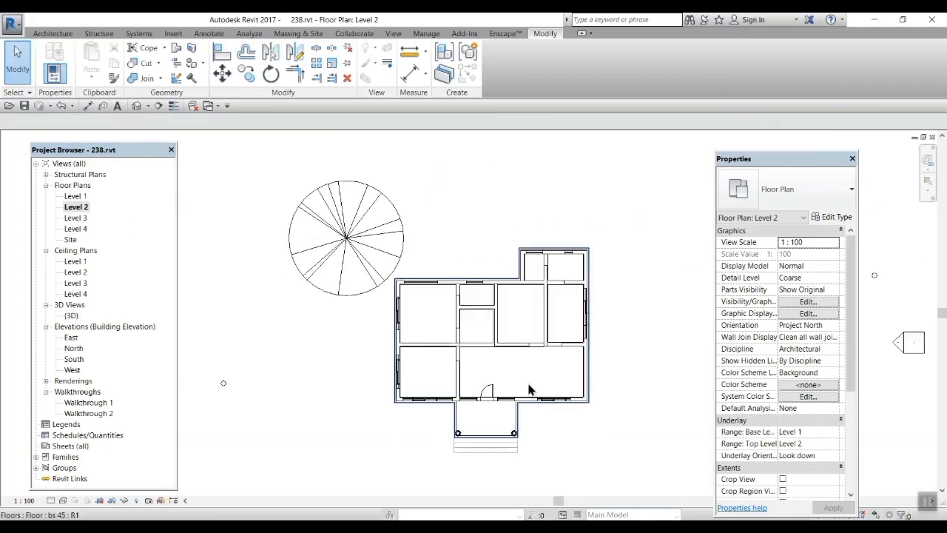
{"action": "left_click", "coordinate": [52, 34]}
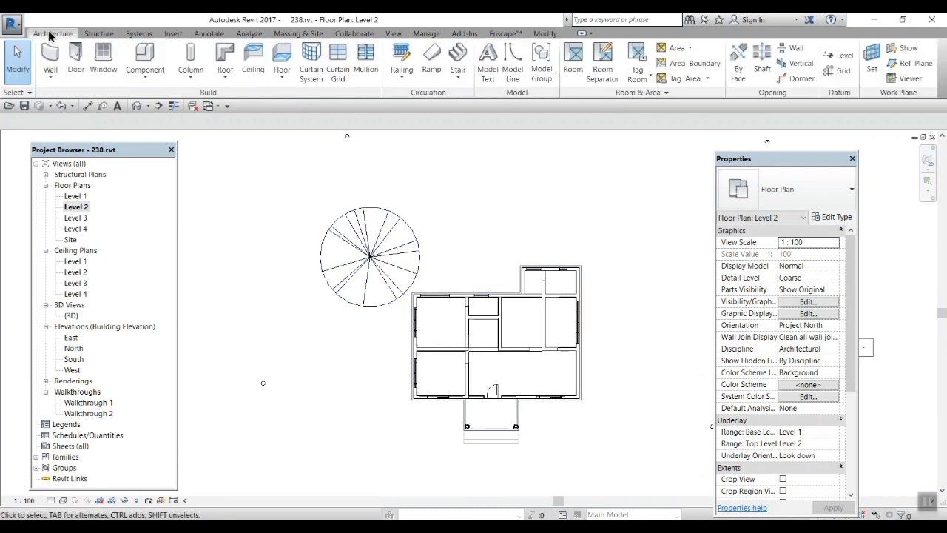
{"action": "left_click", "coordinate": [393, 33]}
{"action": "left_click", "coordinate": [358, 77]}
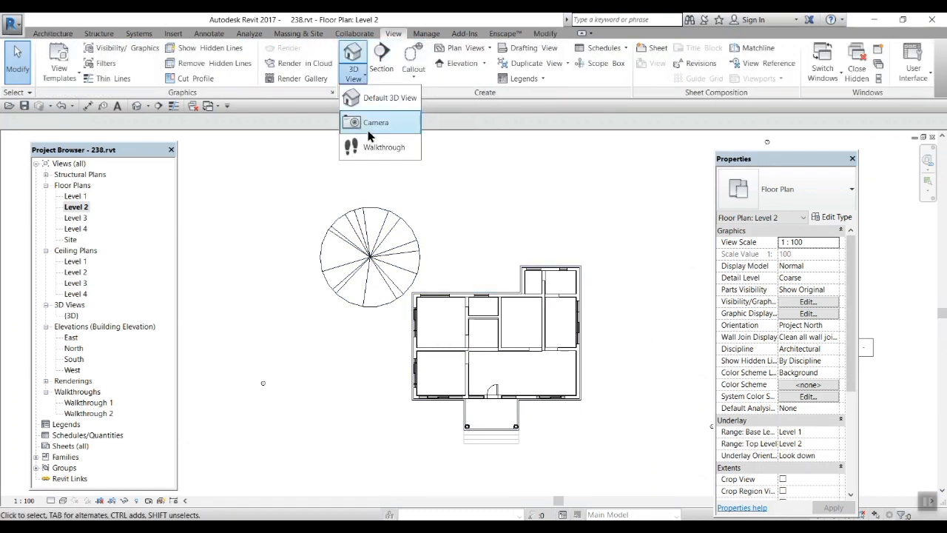
{"action": "left_click", "coordinate": [373, 122]}
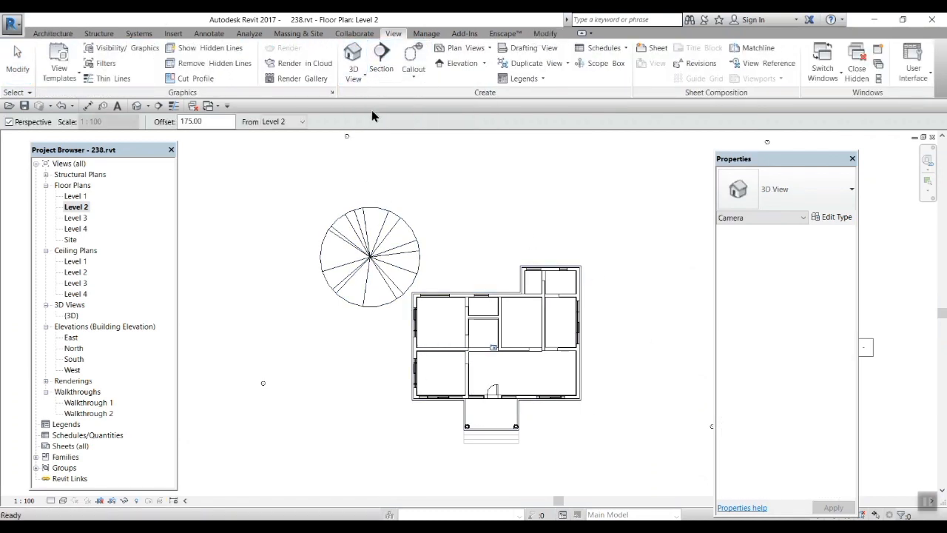
{"action": "left_click", "coordinate": [342, 452]}
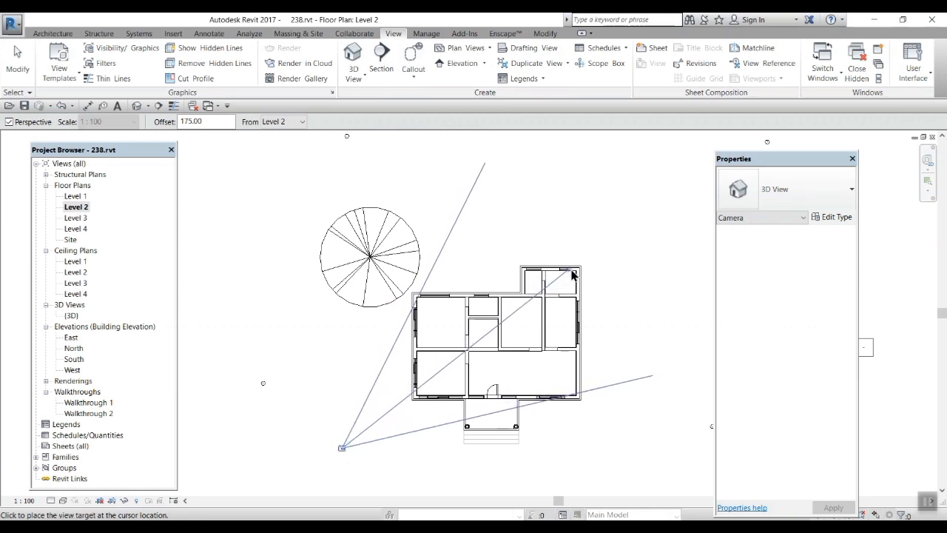
{"action": "left_click", "coordinate": [540, 304]}
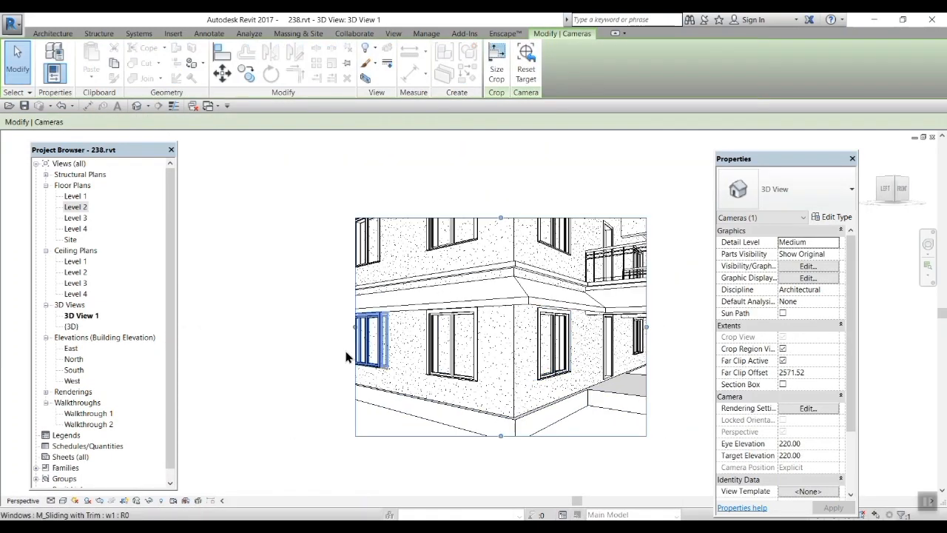
- Enlarge the camera view's crop region on all four sides to frame the whole house, and apply the Realistic visual style
{"action": "left_click_drag", "start_coordinate": [356, 332], "coordinate": [281, 330]}
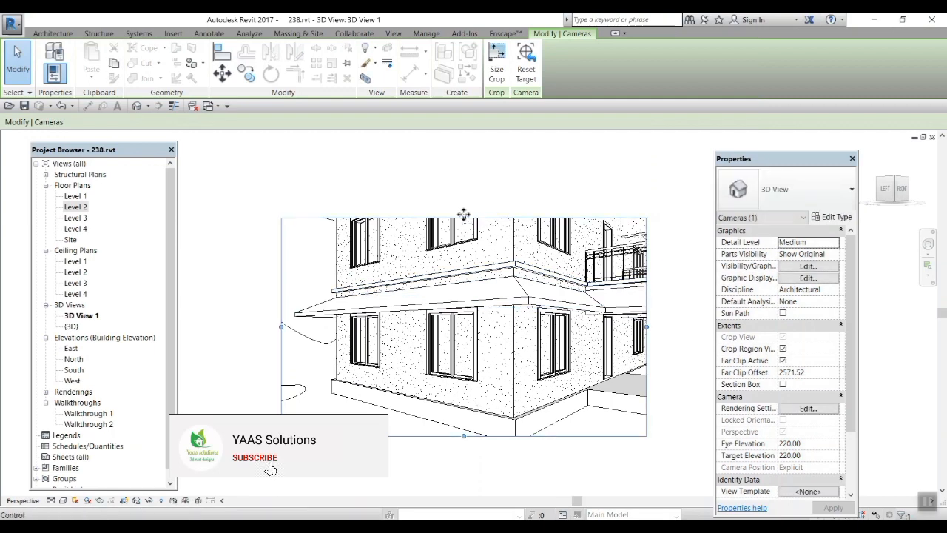
{"action": "left_click_drag", "start_coordinate": [463, 216], "coordinate": [507, 163]}
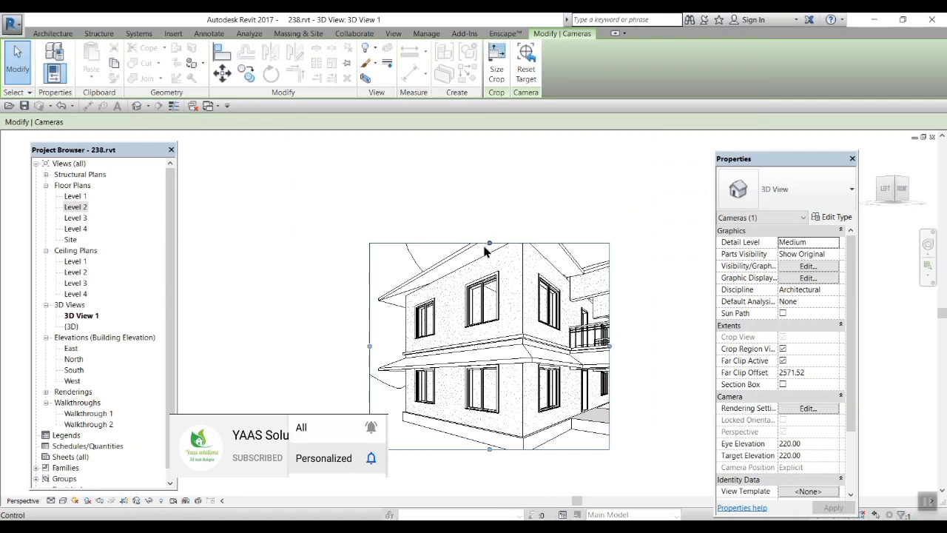
{"action": "left_click_drag", "start_coordinate": [489, 243], "coordinate": [490, 195]}
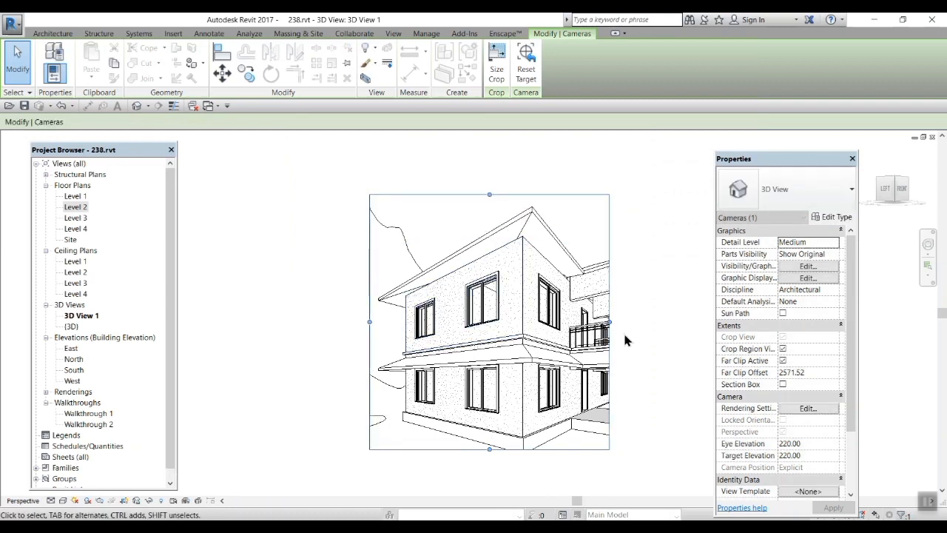
{"action": "left_click_drag", "start_coordinate": [609, 320], "coordinate": [685, 321]}
{"action": "left_click_drag", "start_coordinate": [528, 453], "coordinate": [527, 472]}
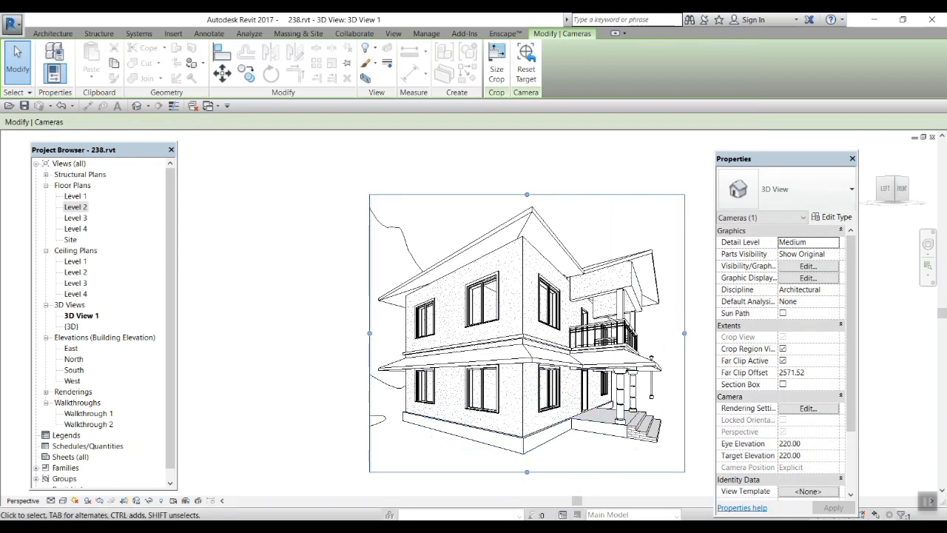
{"action": "left_click", "coordinate": [62, 500]}
{"action": "left_click", "coordinate": [85, 478]}
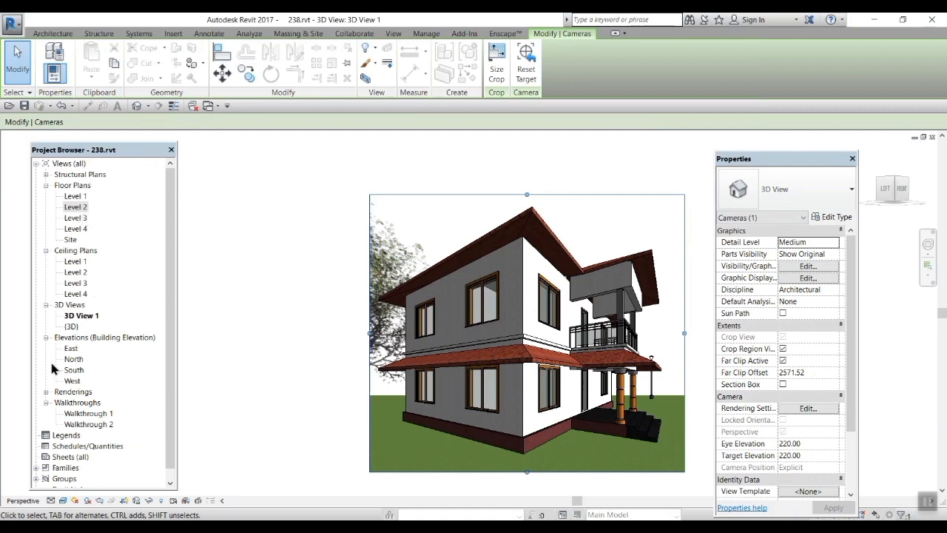
- In the default 3D view, lower the camera's target point to an elevation of about 62
{"action": "left_click", "coordinate": [71, 326]}
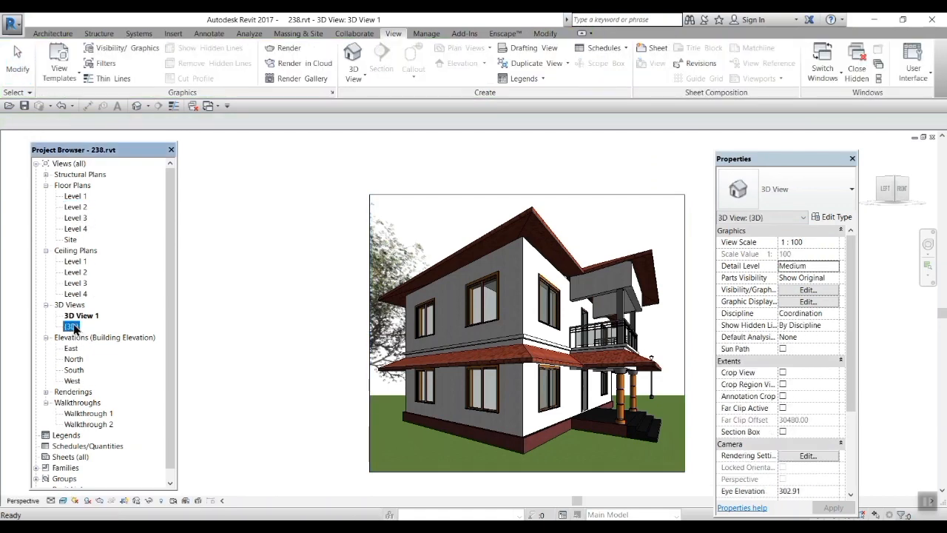
{"action": "double_click", "coordinate": [74, 328]}
{"action": "scroll", "coordinate": [522, 379], "scroll_direction": "down", "scroll_amount": 4}
{"action": "middle_click_drag", "start_coordinate": [523, 394], "coordinate": [516, 390], "text": "shift"}
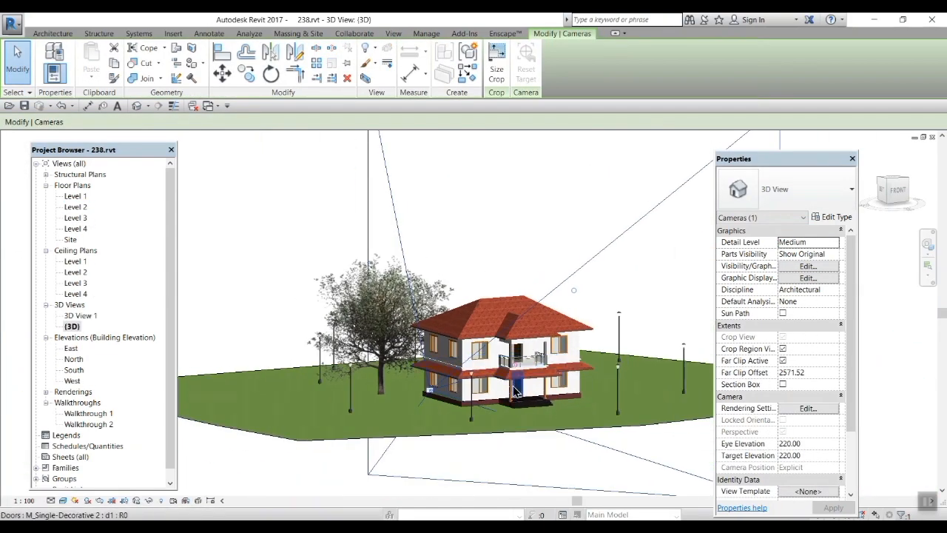
{"action": "scroll", "coordinate": [516, 391], "scroll_direction": "down", "scroll_amount": 3}
{"action": "scroll", "coordinate": [521, 381], "scroll_direction": "up", "scroll_amount": 5}
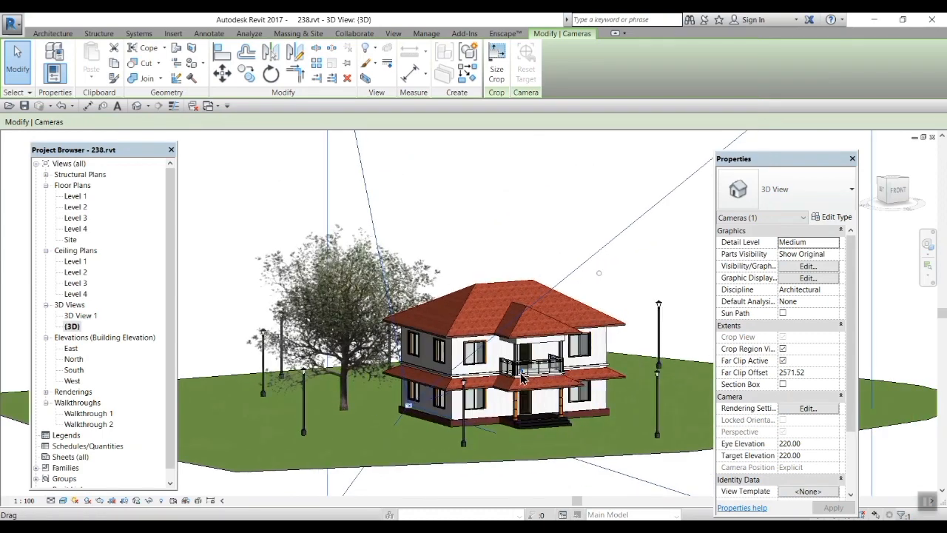
{"action": "left_click_drag", "start_coordinate": [523, 379], "coordinate": [524, 402]}
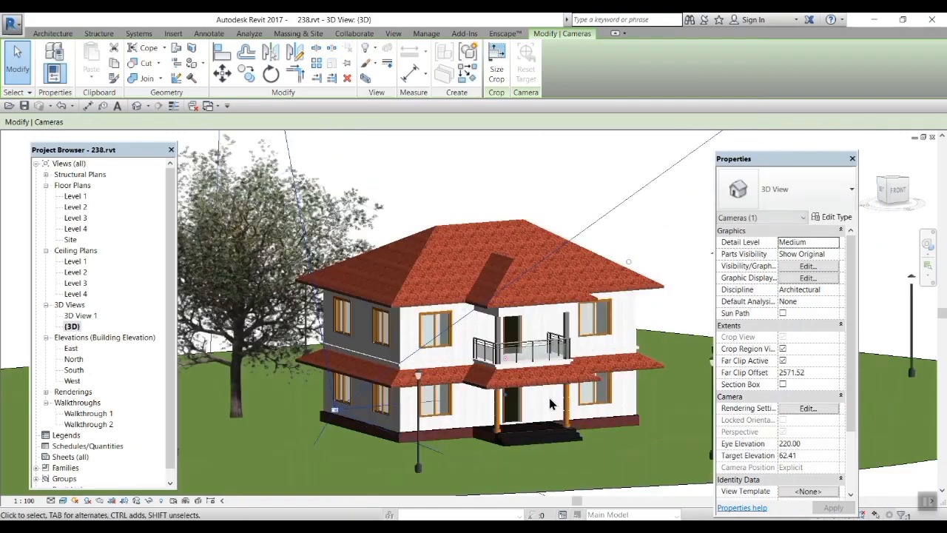
{"action": "key", "text": "Escape"}
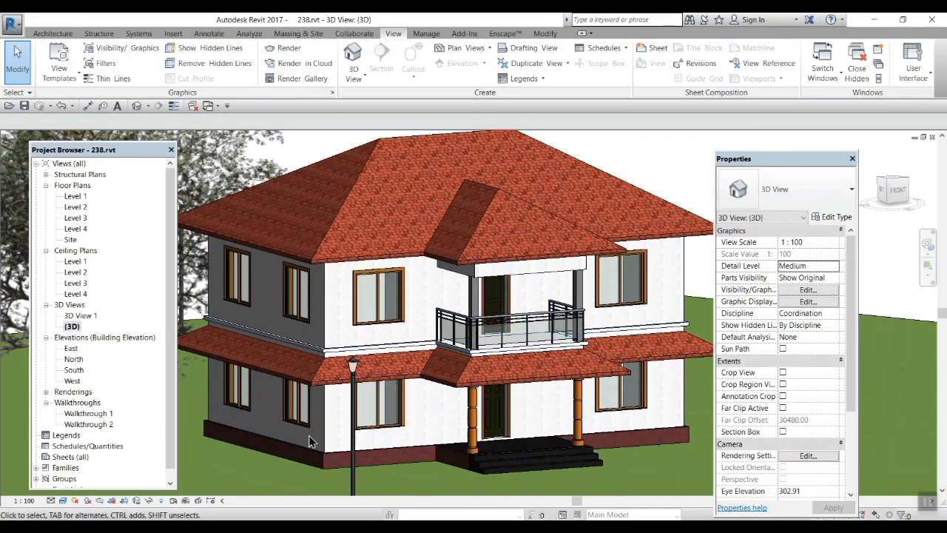
{"action": "scroll", "coordinate": [309, 442], "scroll_direction": "down", "scroll_amount": 10}
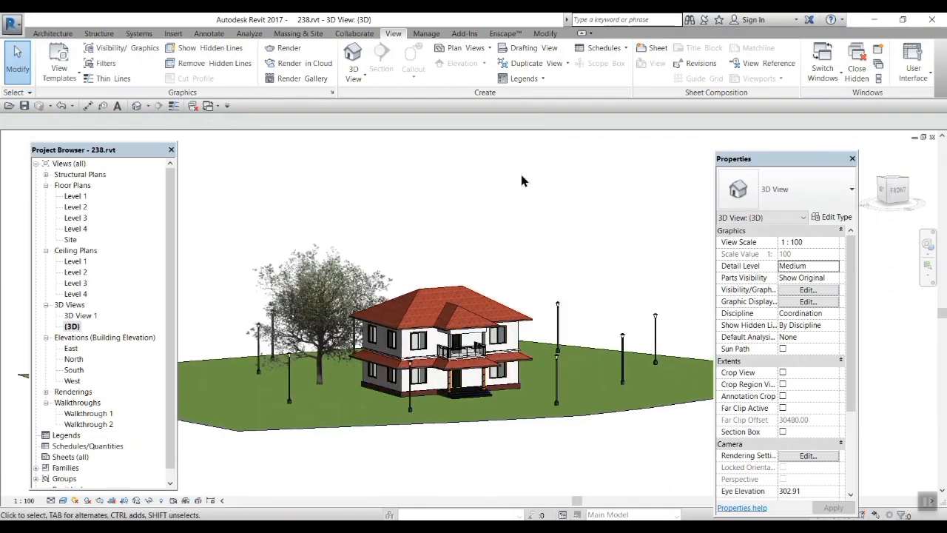
- Reopen the 3D View 1 camera view and examine the perspective of the house
{"action": "double_click", "coordinate": [70, 316]}
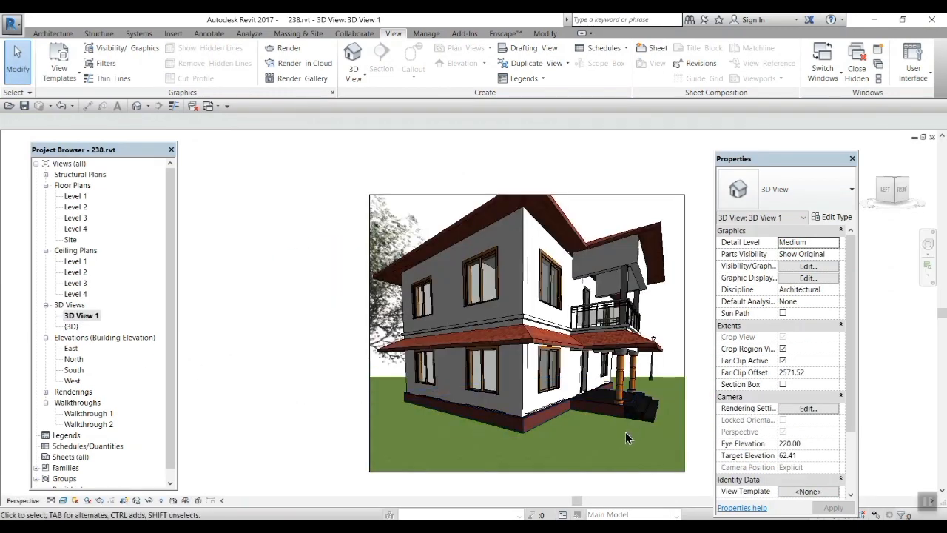
{"action": "middle_click_drag", "start_coordinate": [581, 437], "coordinate": [560, 500], "text": "shift"}
{"action": "scroll", "coordinate": [532, 426], "scroll_direction": "up", "scroll_amount": 1}
{"action": "middle_click_drag", "start_coordinate": [548, 432], "coordinate": [409, 383]}
{"action": "scroll", "coordinate": [493, 407], "scroll_direction": "down", "scroll_amount": 1}
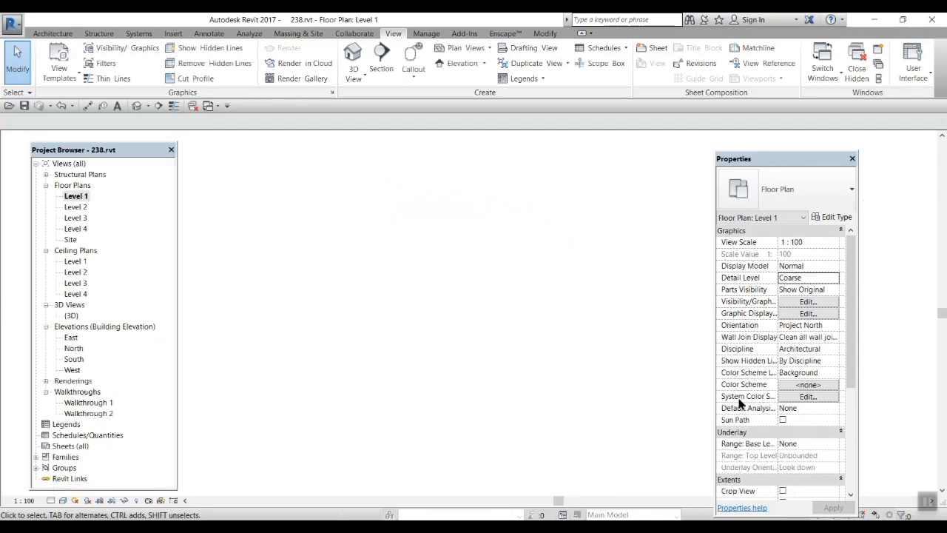
- Place a perspective camera on the Level 1 floor plan, from in front of the house's left side toward the middle of the building
{"action": "left_click", "coordinate": [357, 72]}
{"action": "left_click", "coordinate": [364, 122]}
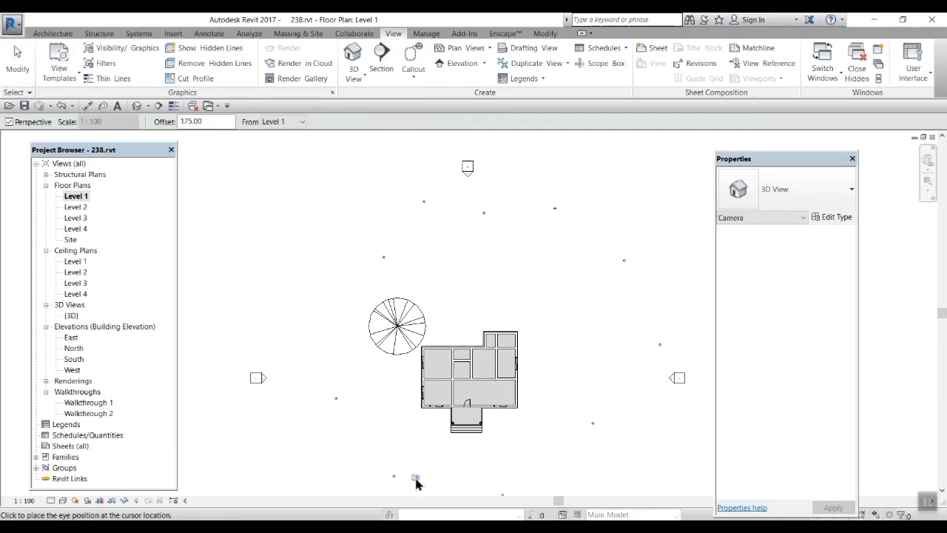
{"action": "left_click", "coordinate": [415, 477]}
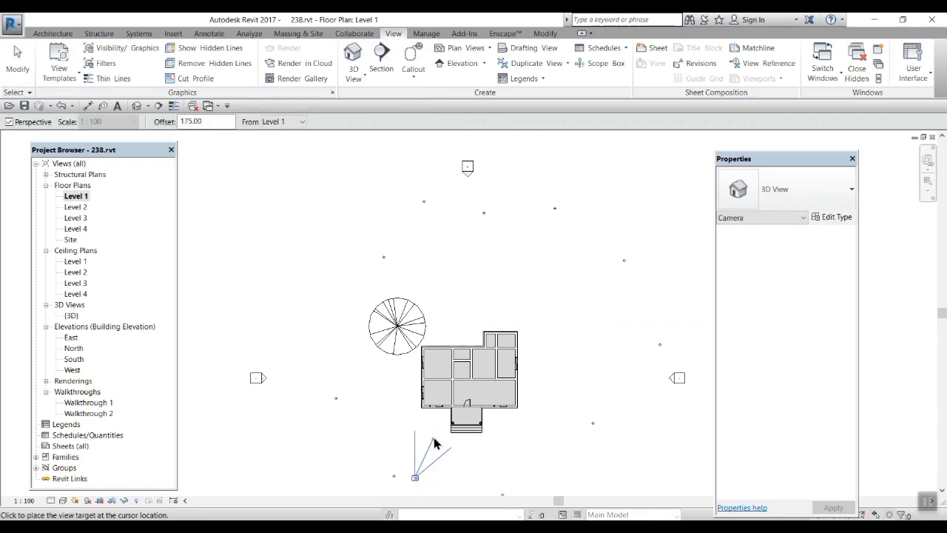
{"action": "left_click", "coordinate": [475, 374]}
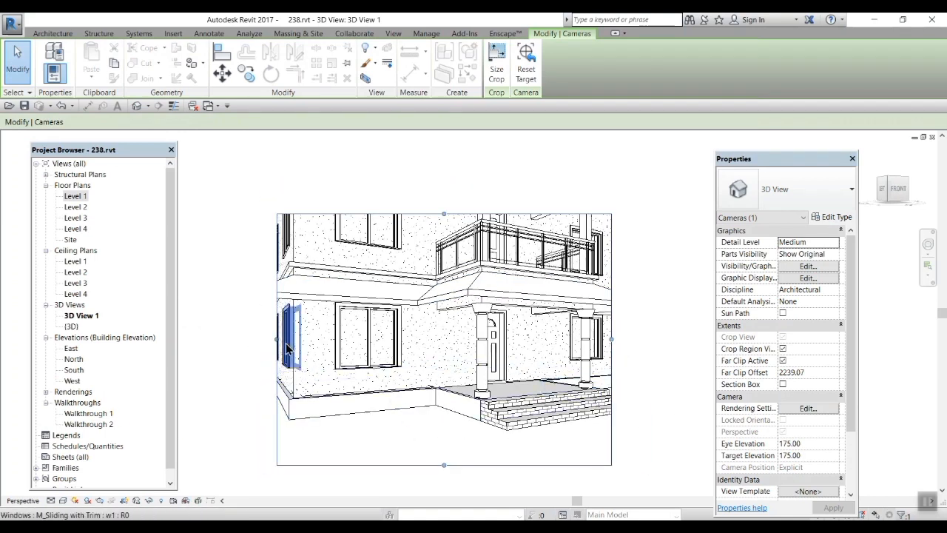
- Extend the new camera view's crop region to both sides and upward until the whole front and roof are framed
{"action": "left_click_drag", "start_coordinate": [276, 342], "coordinate": [224, 339]}
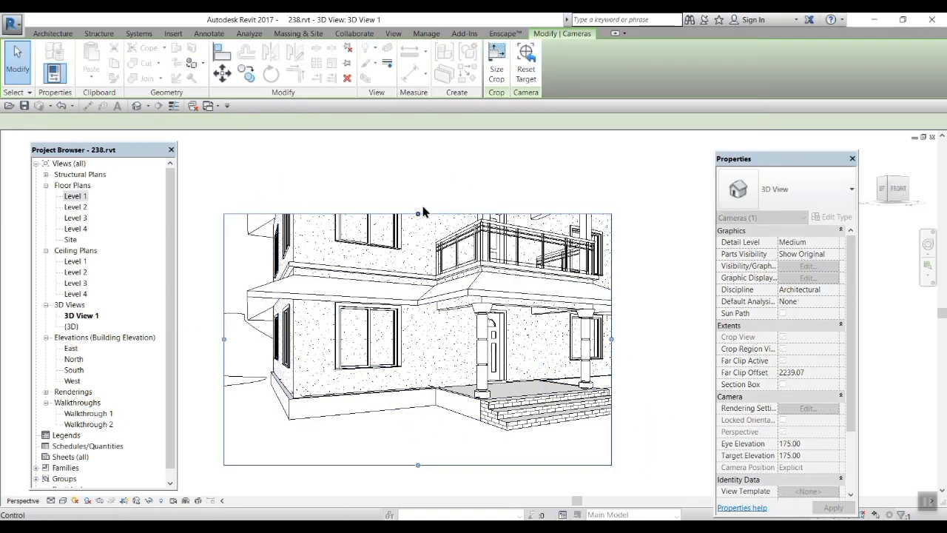
{"action": "left_click_drag", "start_coordinate": [418, 215], "coordinate": [418, 152]}
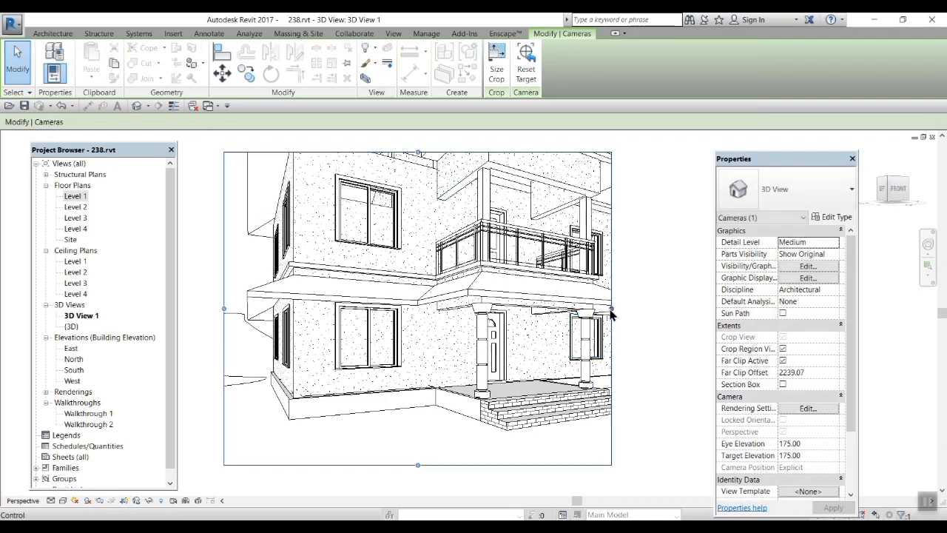
{"action": "left_click_drag", "start_coordinate": [612, 314], "coordinate": [696, 354]}
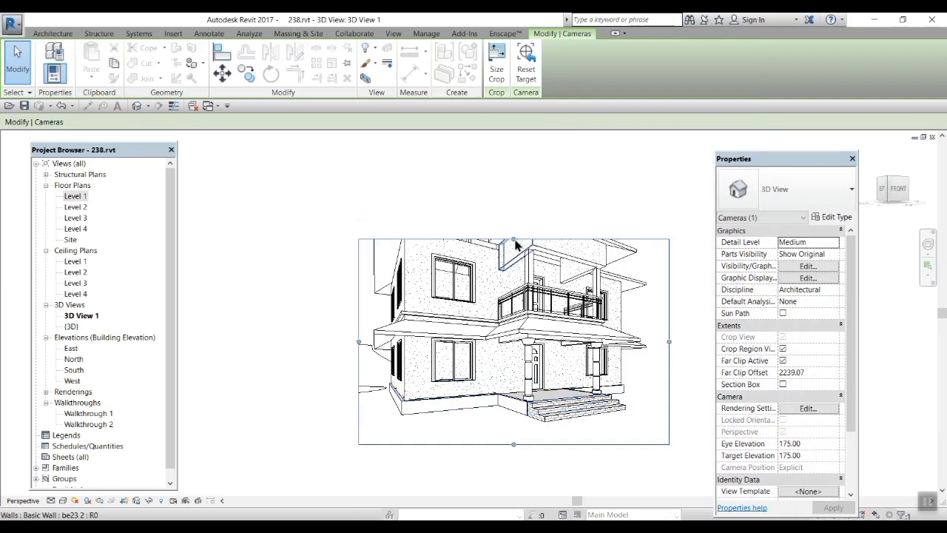
{"action": "left_click_drag", "start_coordinate": [516, 244], "coordinate": [512, 198]}
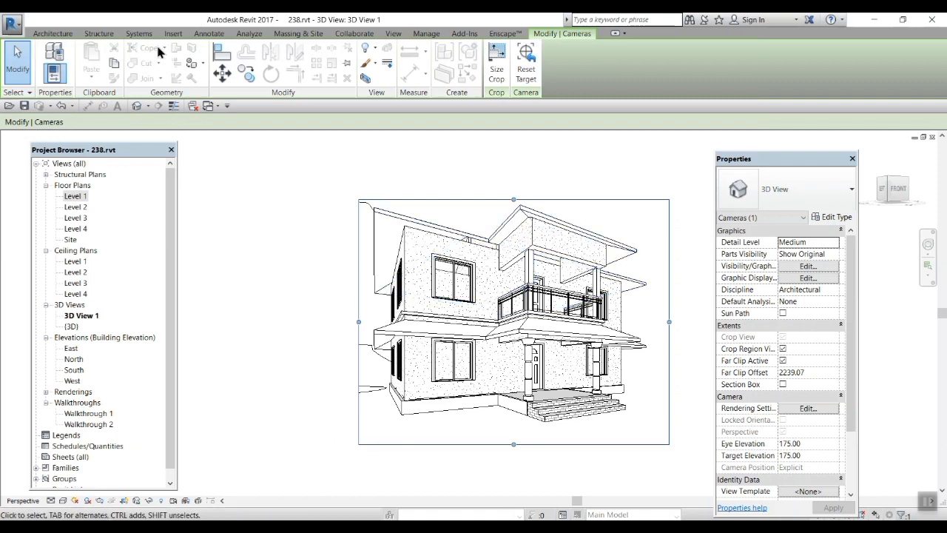
- Open the rendering settings and set the quality to Medium with Printer output resolution at 150 DPI
{"action": "left_click", "coordinate": [393, 34]}
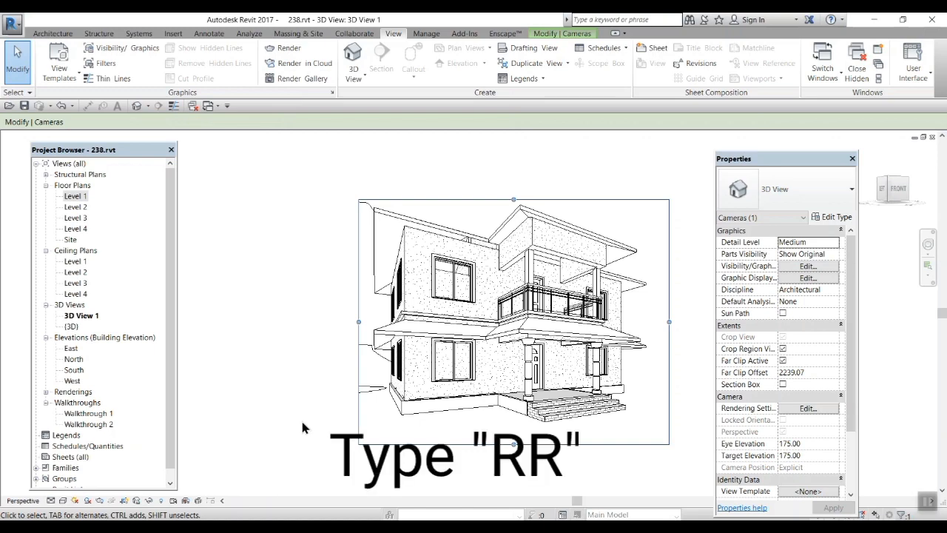
{"action": "key", "text": "r"}
{"action": "key", "text": "r"}
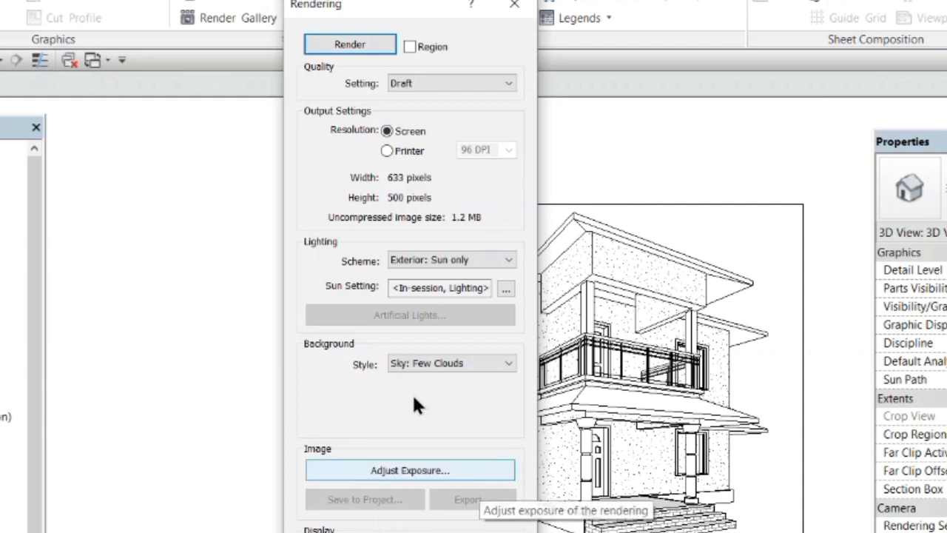
{"action": "left_click", "coordinate": [454, 83]}
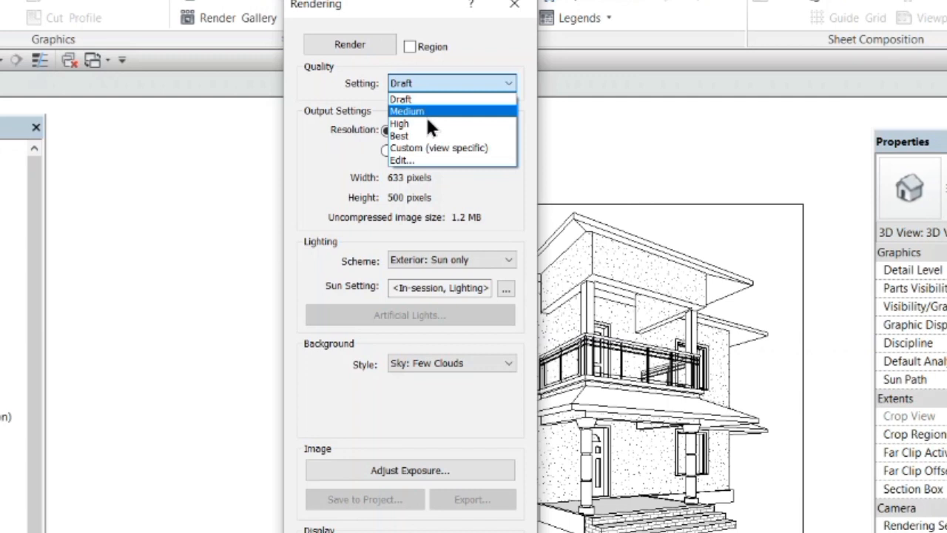
{"action": "left_click", "coordinate": [427, 117]}
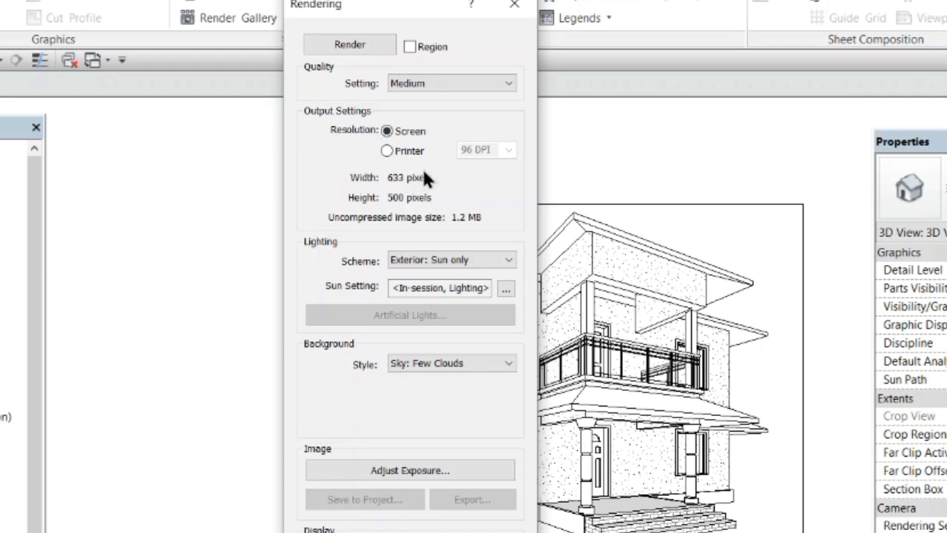
{"action": "left_click", "coordinate": [387, 150]}
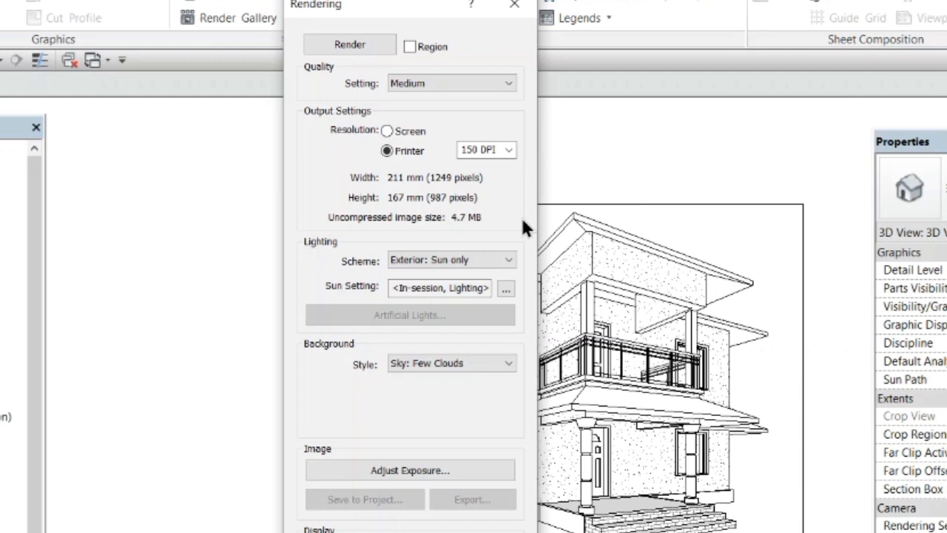
- Set the printer output resolution to 100 DPI and choose the Exterior: Sun only lighting scheme
{"action": "left_click", "coordinate": [492, 151]}
{"action": "left_click", "coordinate": [509, 149]}
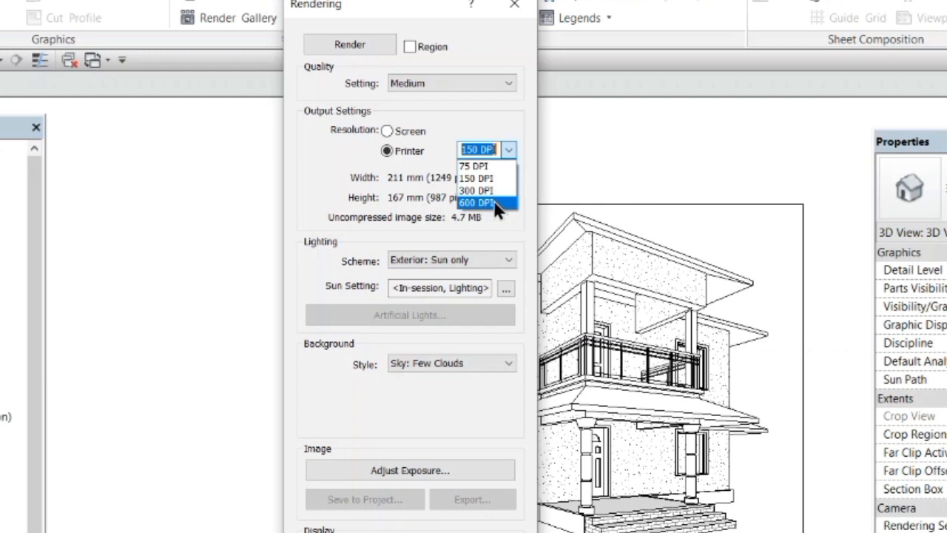
{"action": "type", "text": "10"}
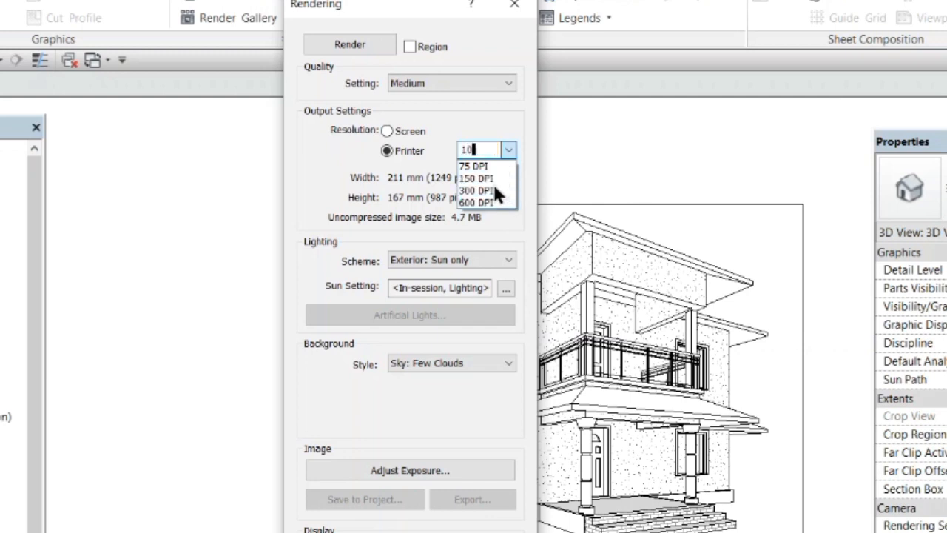
{"action": "type", "text": "0"}
{"action": "left_click", "coordinate": [328, 155]}
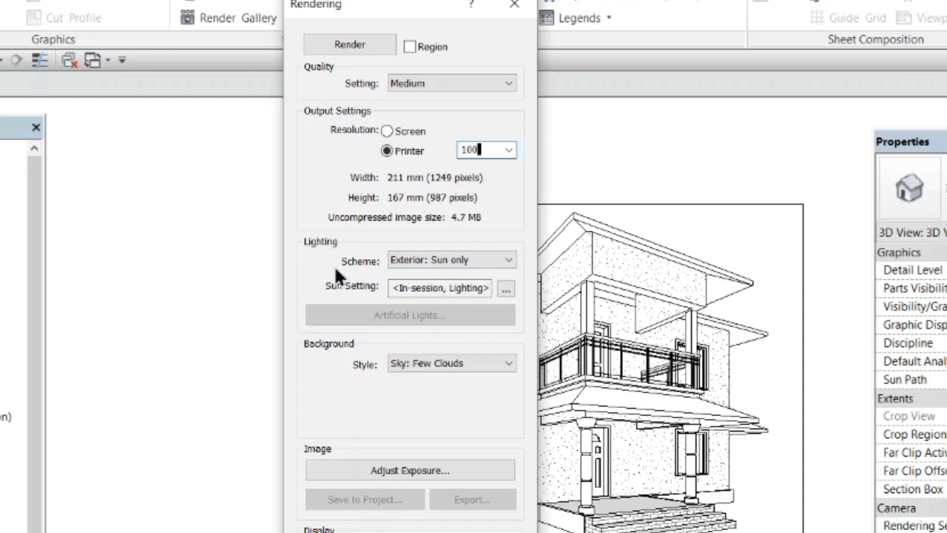
{"action": "left_click", "coordinate": [478, 260]}
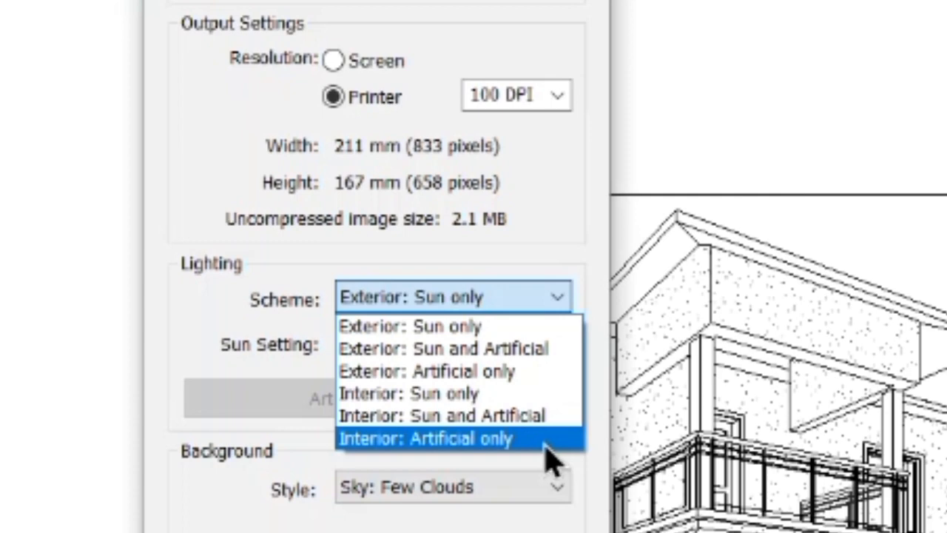
{"action": "left_click", "coordinate": [392, 331]}
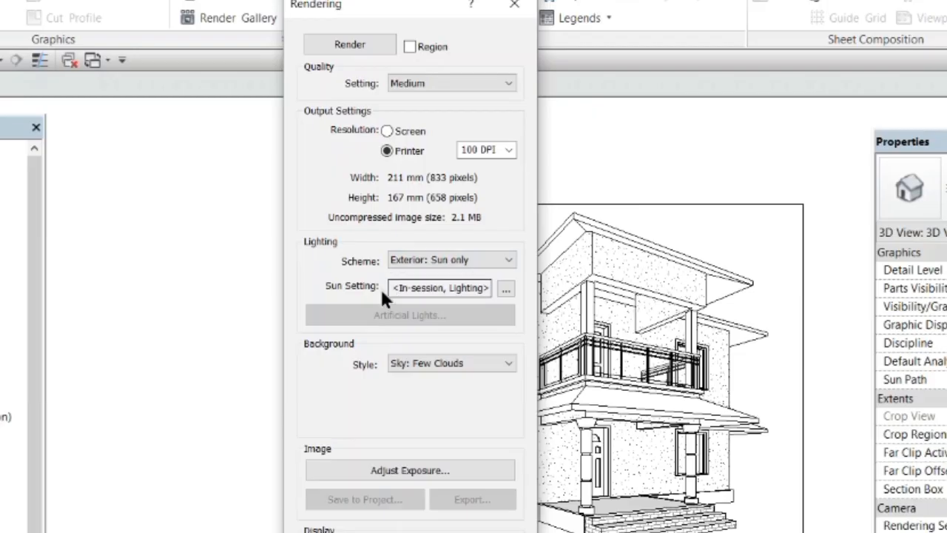
- Try to apply a Still solar study with the Boston, MA location in the sun settings
{"action": "left_click", "coordinate": [506, 290]}
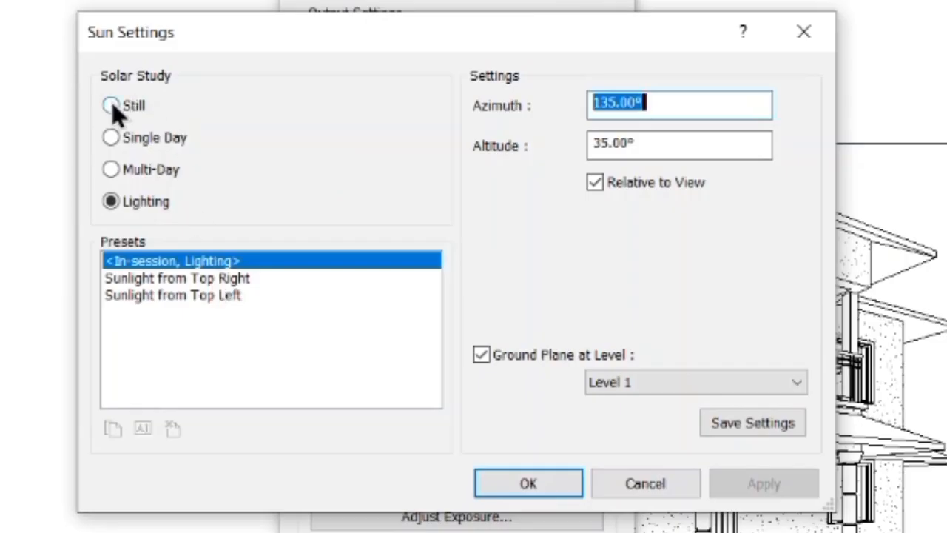
{"action": "left_click", "coordinate": [111, 105]}
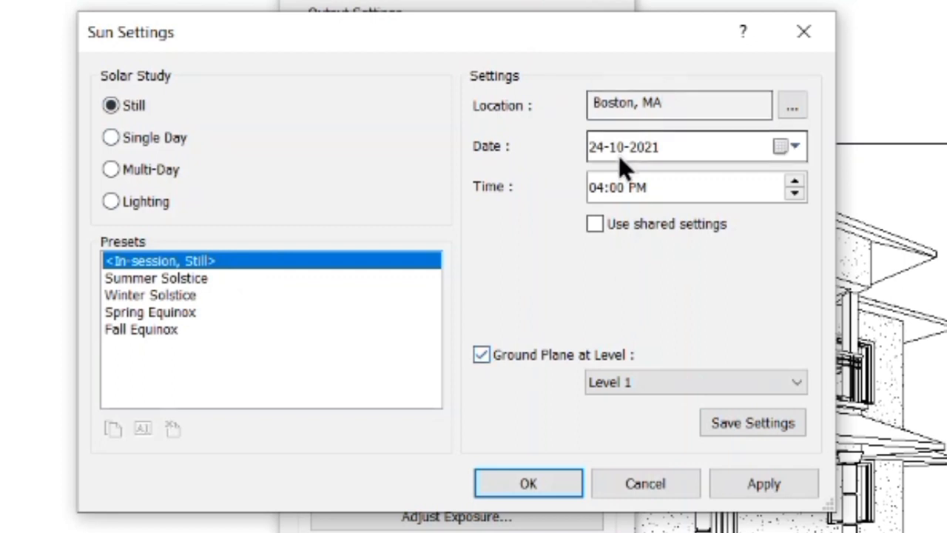
{"action": "left_click", "coordinate": [792, 108]}
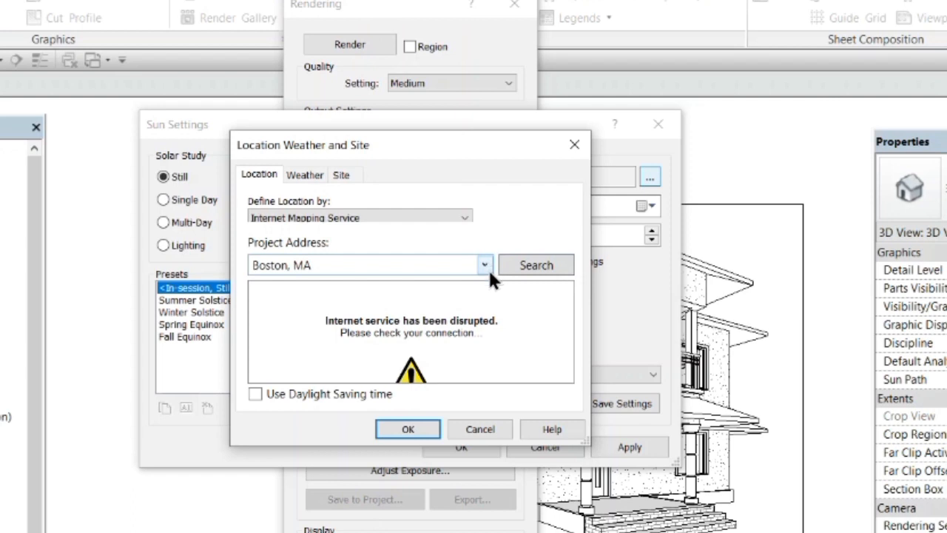
{"action": "left_click", "coordinate": [409, 432]}
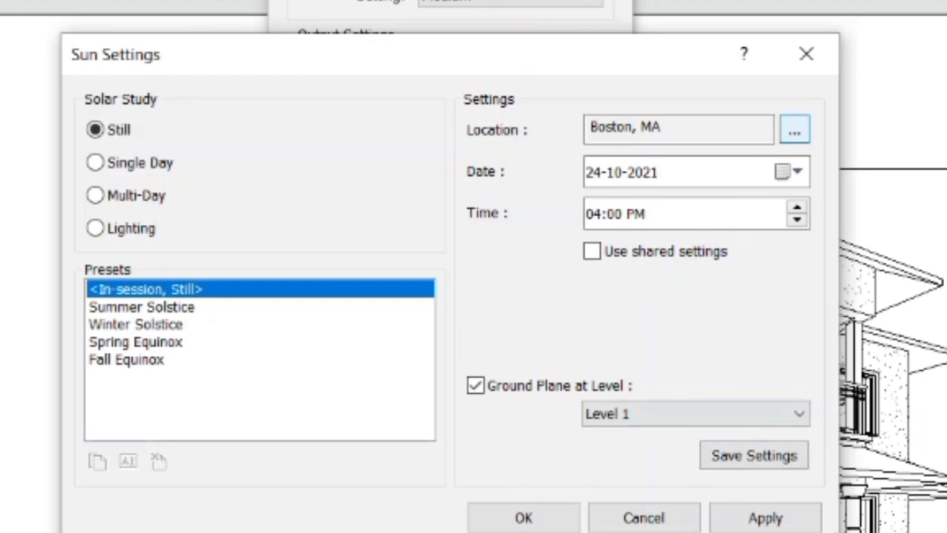
{"action": "left_click", "coordinate": [775, 520]}
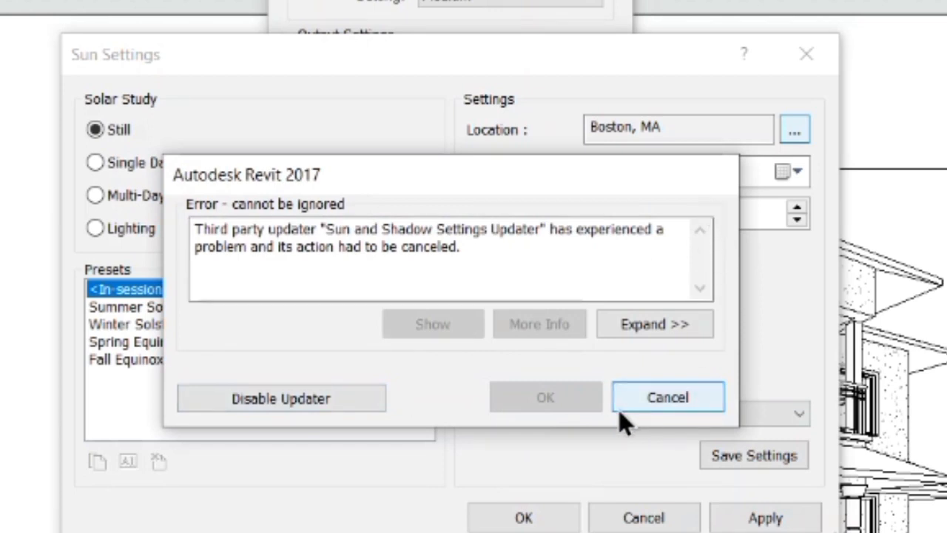
{"action": "left_click", "coordinate": [694, 401]}
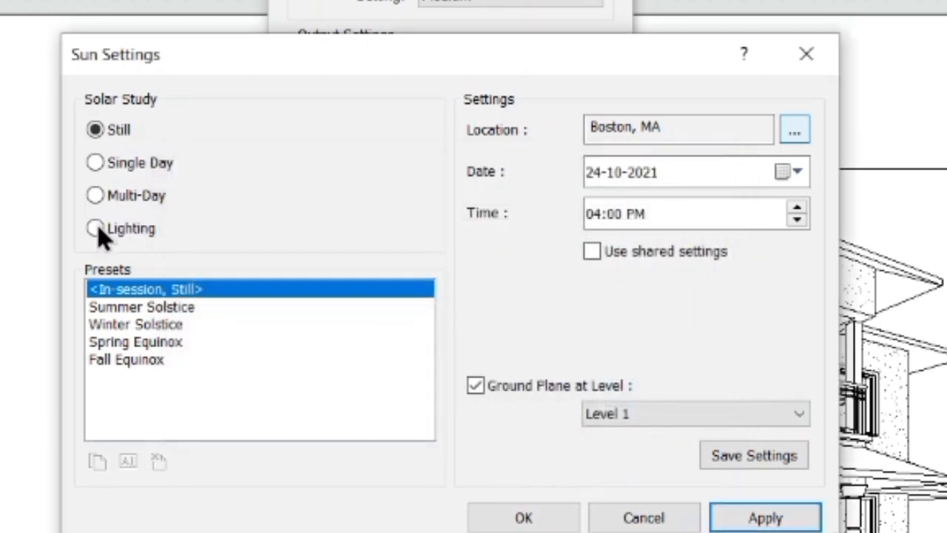
- Set the solar study to Lighting with the in-session preset and apply these sun settings
{"action": "left_click", "coordinate": [96, 228]}
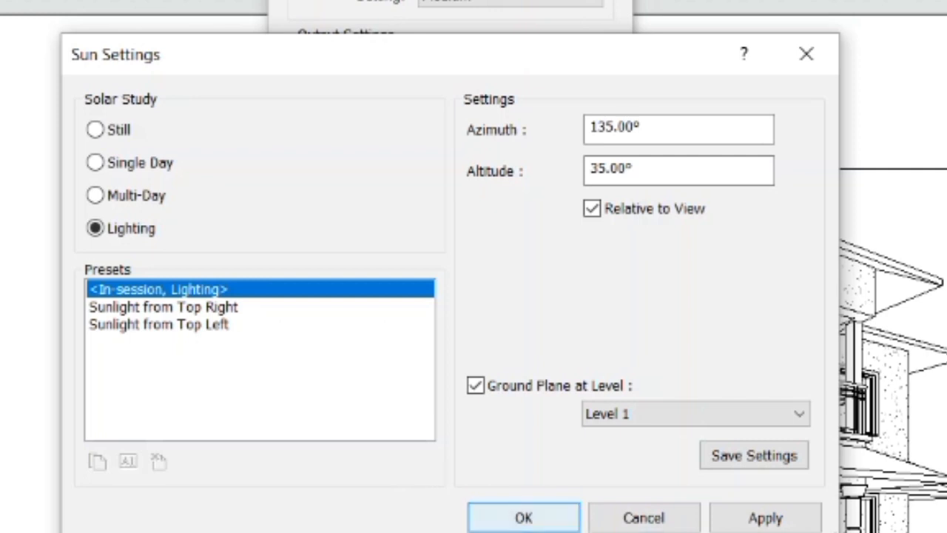
{"action": "left_click", "coordinate": [764, 517]}
{"action": "left_click", "coordinate": [542, 517]}
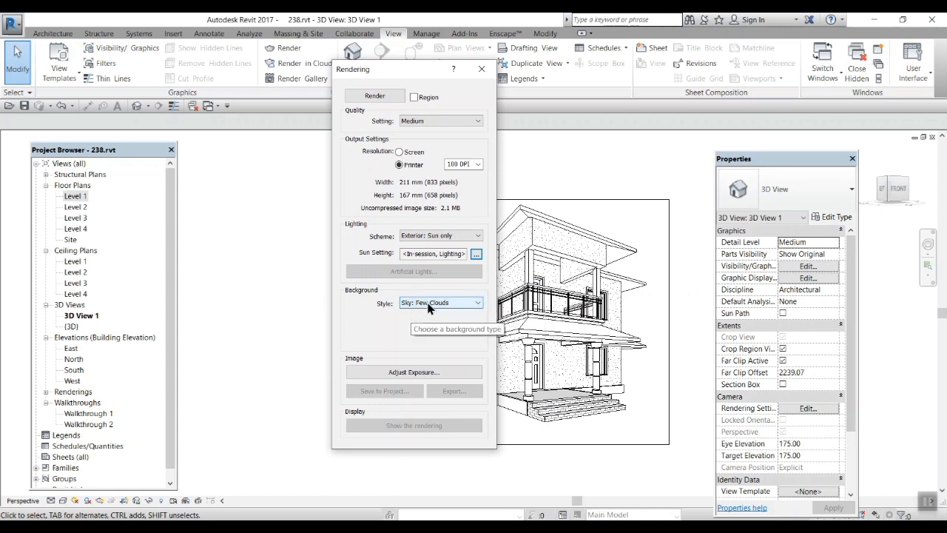
- Set the rendering background style to Image and start choosing its image file
{"action": "left_click", "coordinate": [428, 305]}
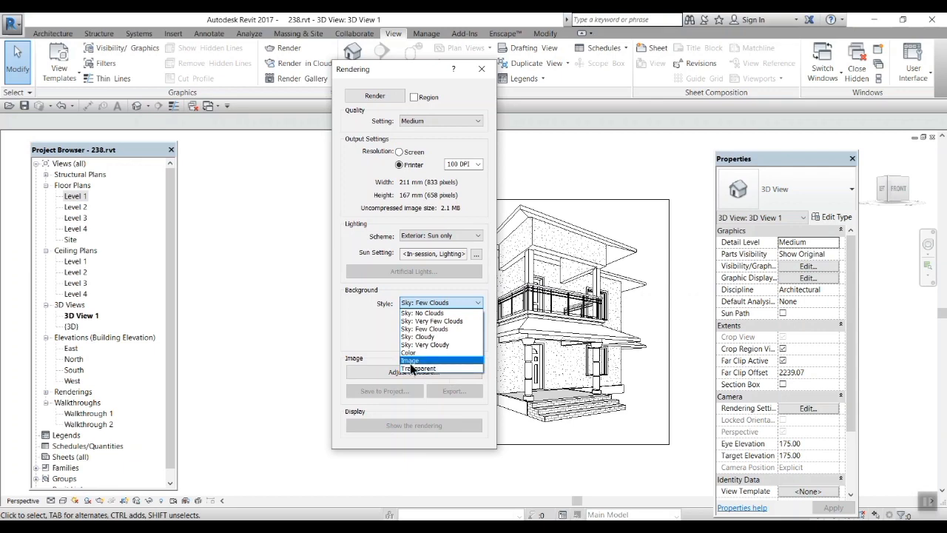
{"action": "left_click", "coordinate": [423, 361]}
{"action": "left_click", "coordinate": [435, 324]}
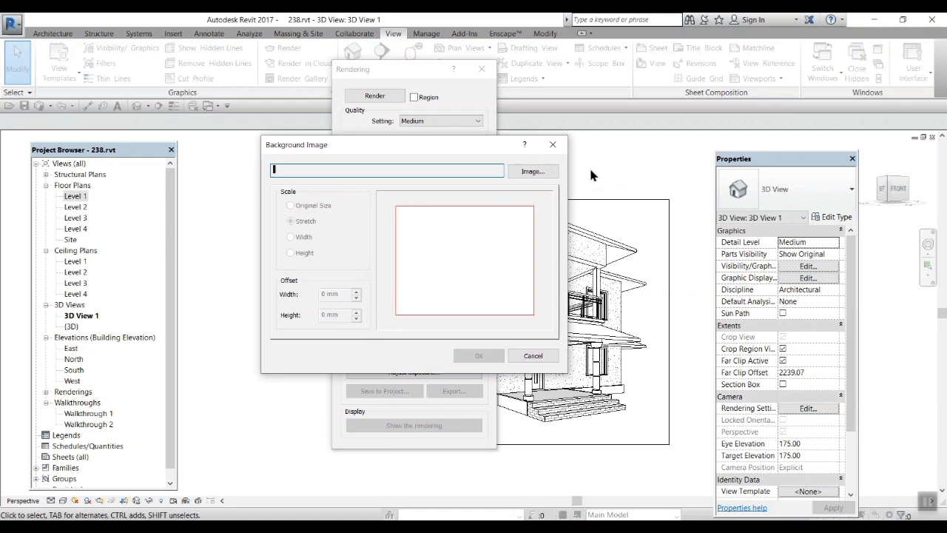
{"action": "left_click", "coordinate": [529, 170]}
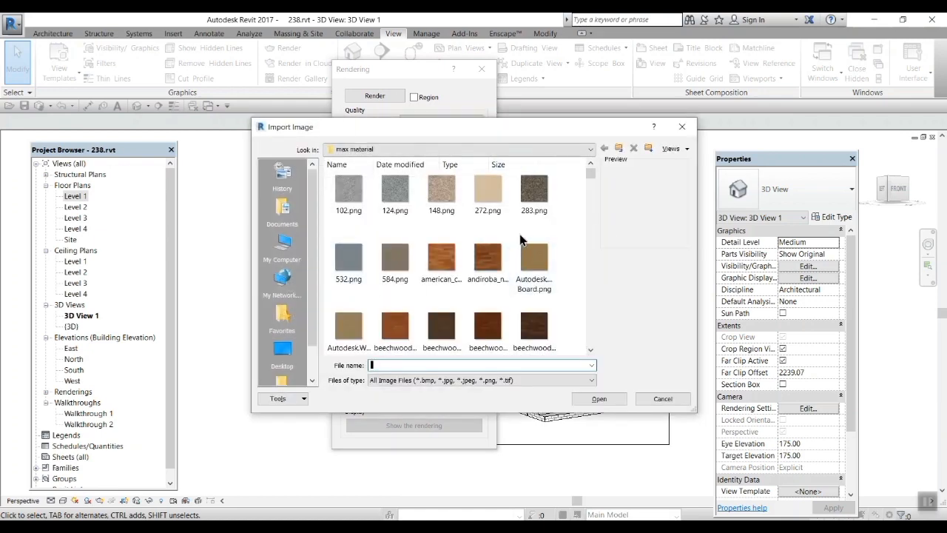
- Load pkf0q1.jpg from the Background preset folder inside 3DS as the background image, keeping the Stretch scale
{"action": "left_click", "coordinate": [355, 151]}
{"action": "left_click", "coordinate": [407, 219]}
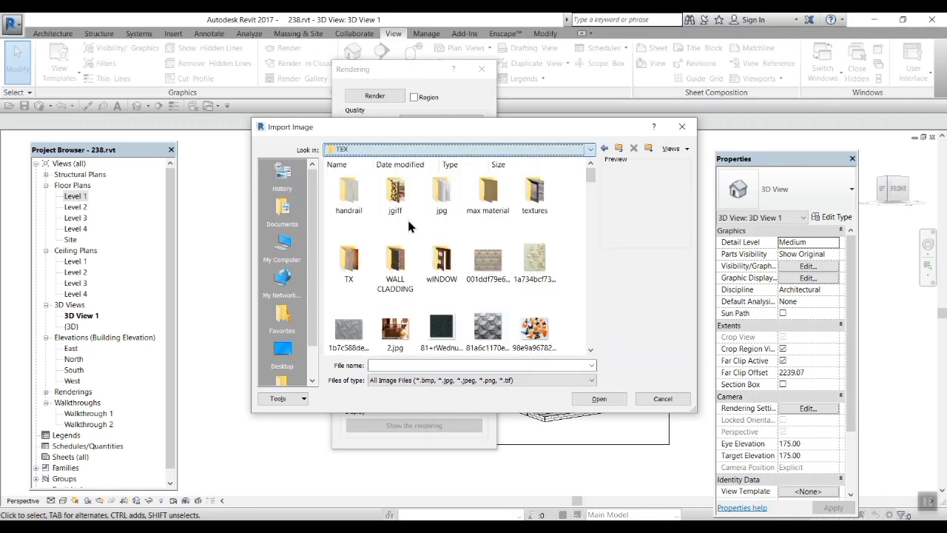
{"action": "scroll", "coordinate": [528, 312], "scroll_direction": "down", "scroll_amount": 10}
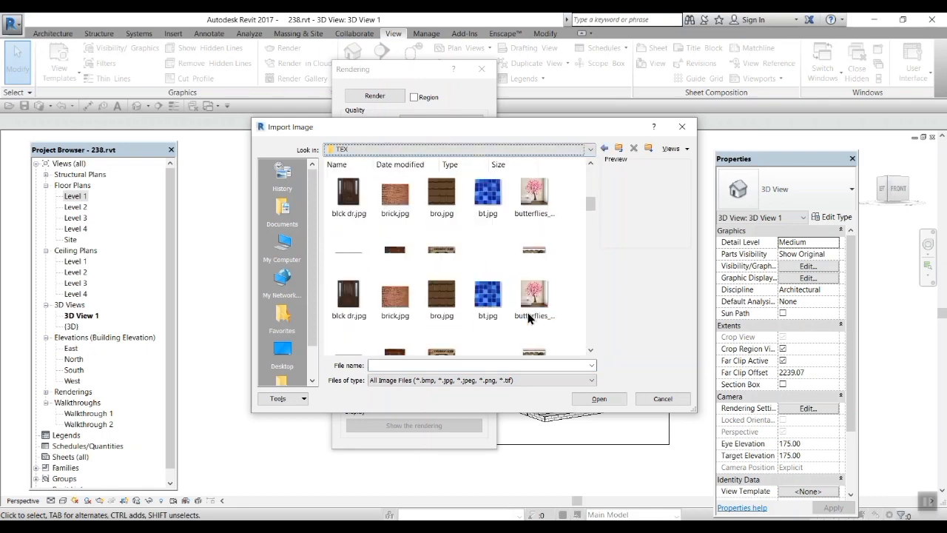
{"action": "scroll", "coordinate": [528, 320], "scroll_direction": "down", "scroll_amount": 5}
{"action": "left_click", "coordinate": [546, 150]}
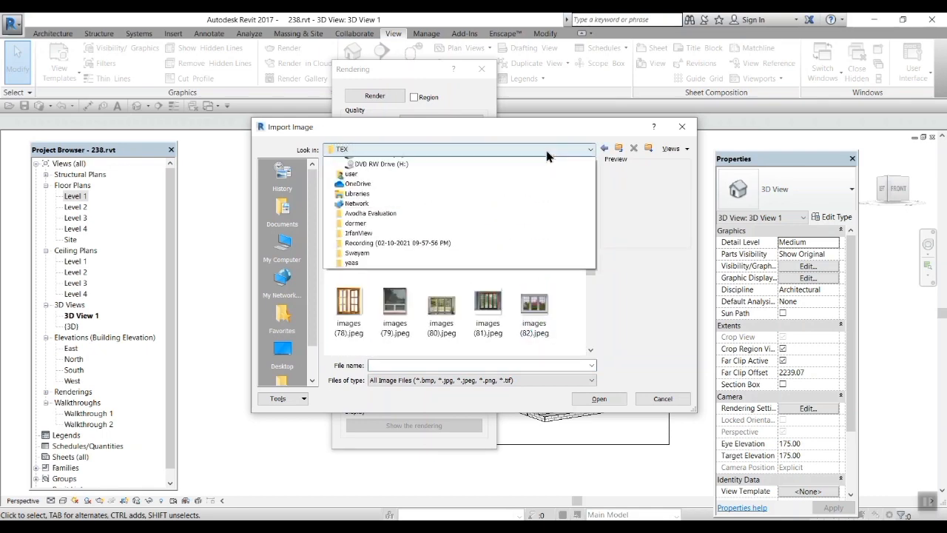
{"action": "left_click", "coordinate": [372, 214]}
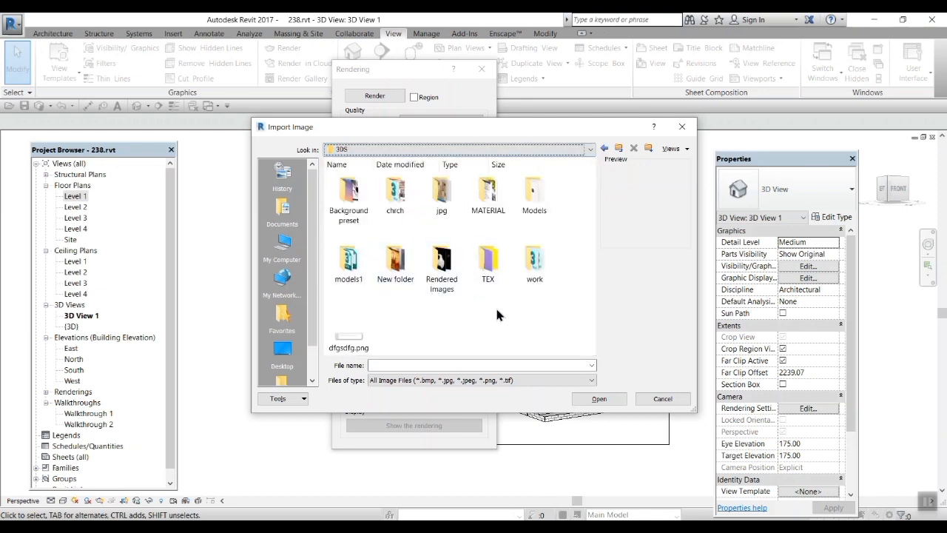
{"action": "double_click", "coordinate": [340, 204]}
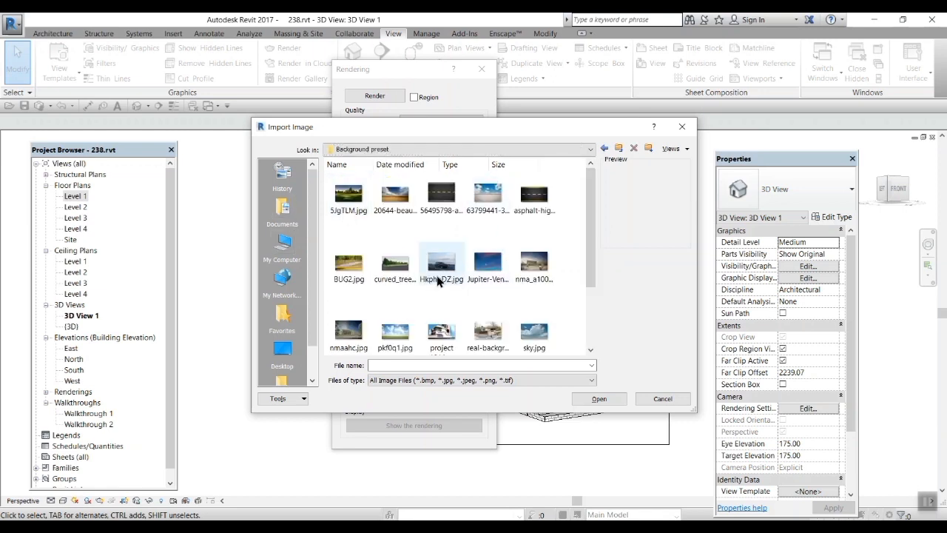
{"action": "left_click", "coordinate": [403, 336]}
{"action": "left_click", "coordinate": [534, 333]}
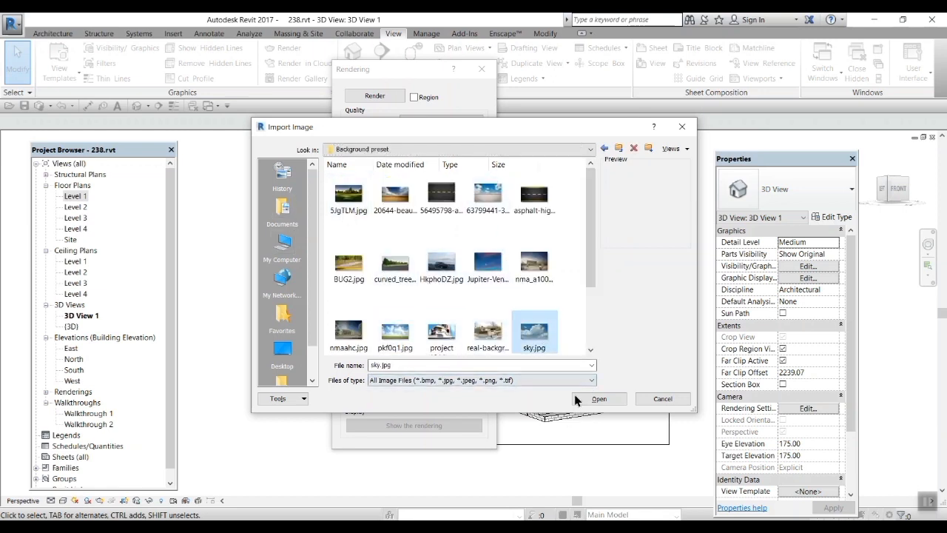
{"action": "left_click", "coordinate": [400, 338]}
{"action": "left_click", "coordinate": [599, 398]}
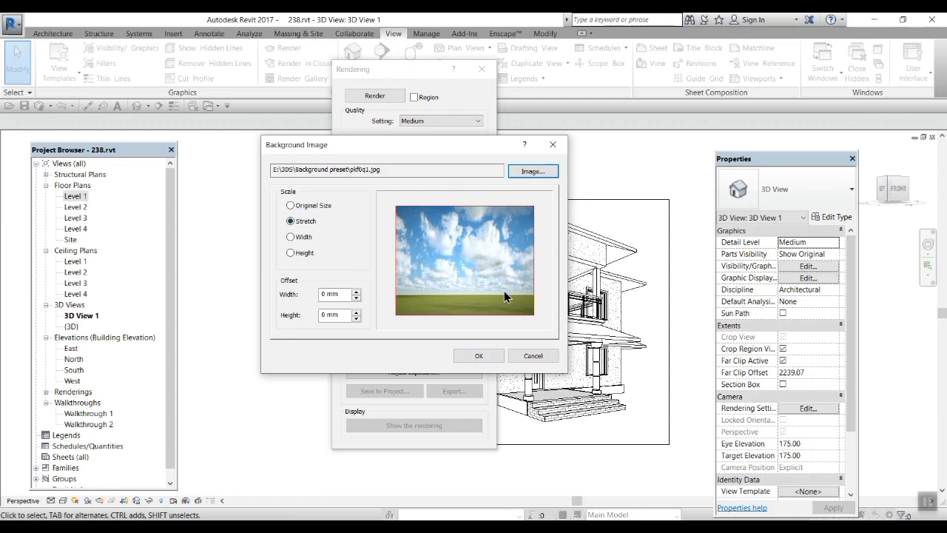
{"action": "left_click", "coordinate": [487, 356]}
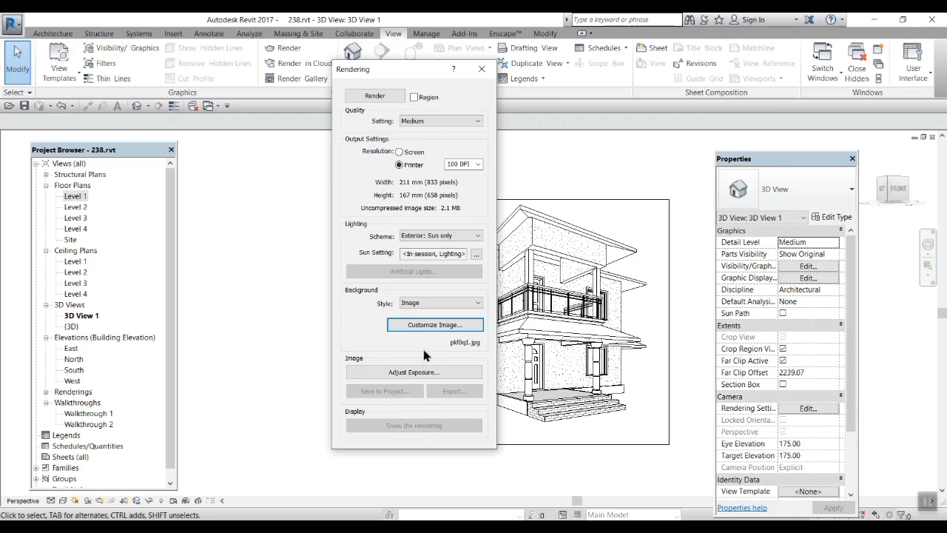
- Render the camera view and adjust its exposure, with exposure value 15.25, highlights 0.13 and light shadows
{"action": "left_click", "coordinate": [374, 95]}
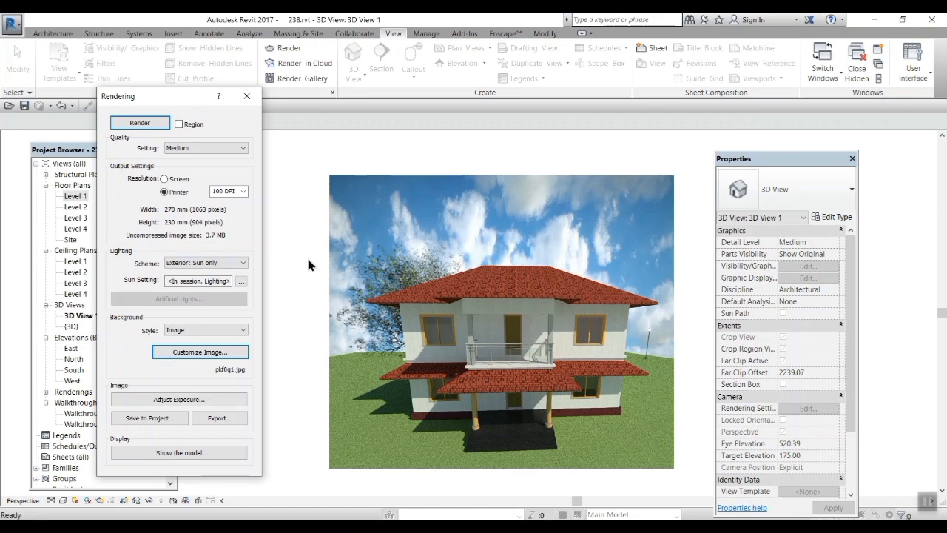
{"action": "left_click", "coordinate": [168, 399]}
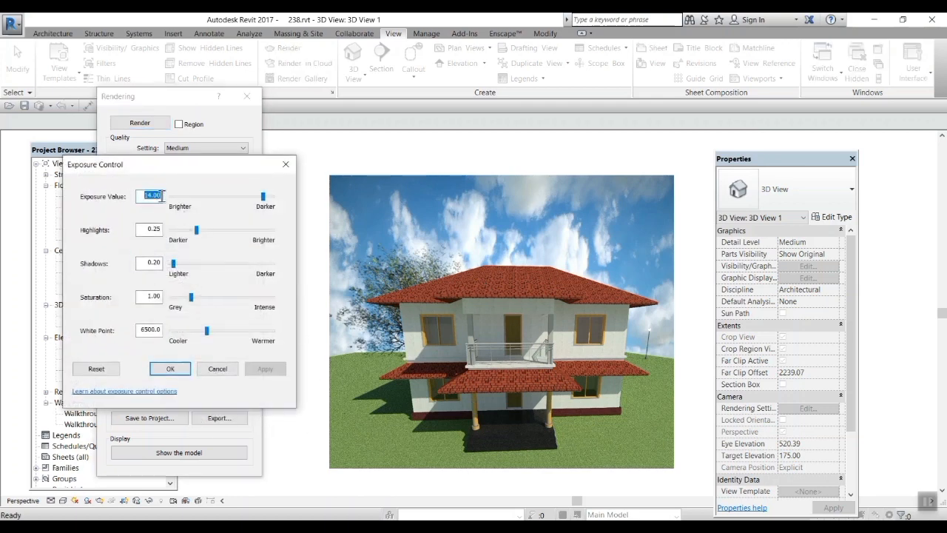
{"action": "mouse_move", "coordinate": [263, 199]}
{"action": "left_mouse_down"}
{"action": "mouse_move", "coordinate": [214, 202]}
{"action": "mouse_move", "coordinate": [268, 201]}
{"action": "left_mouse_up"}
{"action": "mouse_move", "coordinate": [196, 230]}
{"action": "left_mouse_down"}
{"action": "mouse_move", "coordinate": [207, 234]}
{"action": "mouse_move", "coordinate": [184, 230]}
{"action": "left_mouse_up"}
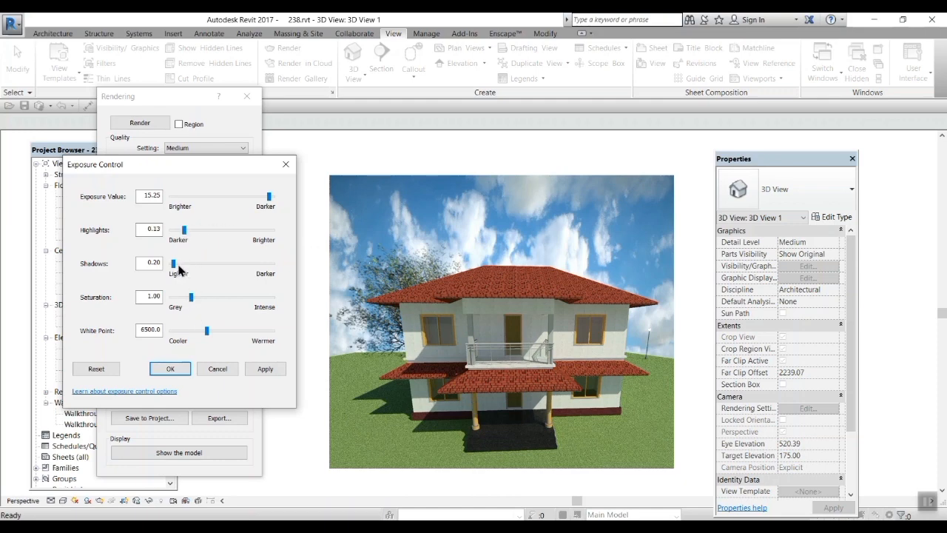
{"action": "left_click_drag", "start_coordinate": [176, 266], "coordinate": [211, 264]}
{"action": "left_click_drag", "start_coordinate": [211, 264], "coordinate": [208, 265]}
{"action": "left_click_drag", "start_coordinate": [243, 268], "coordinate": [177, 264]}
{"action": "left_click", "coordinate": [154, 371]}
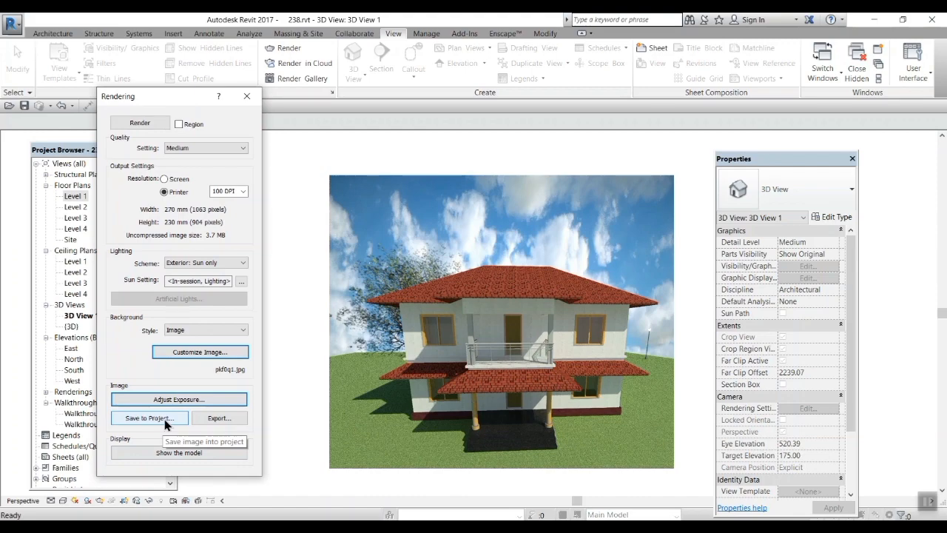
- Export the rendered image to the Desktop as a JPEG file named 3D View 1
{"action": "left_click", "coordinate": [220, 418]}
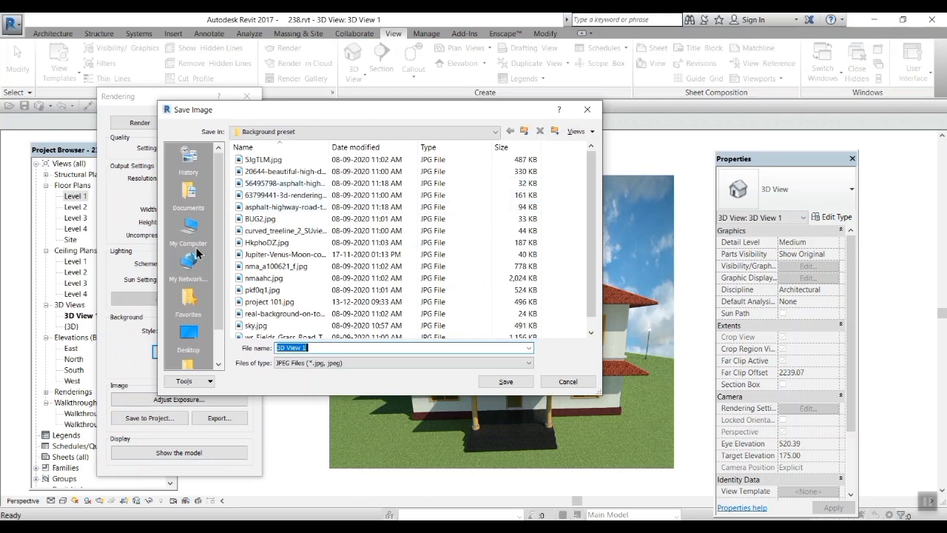
{"action": "left_click", "coordinate": [190, 236]}
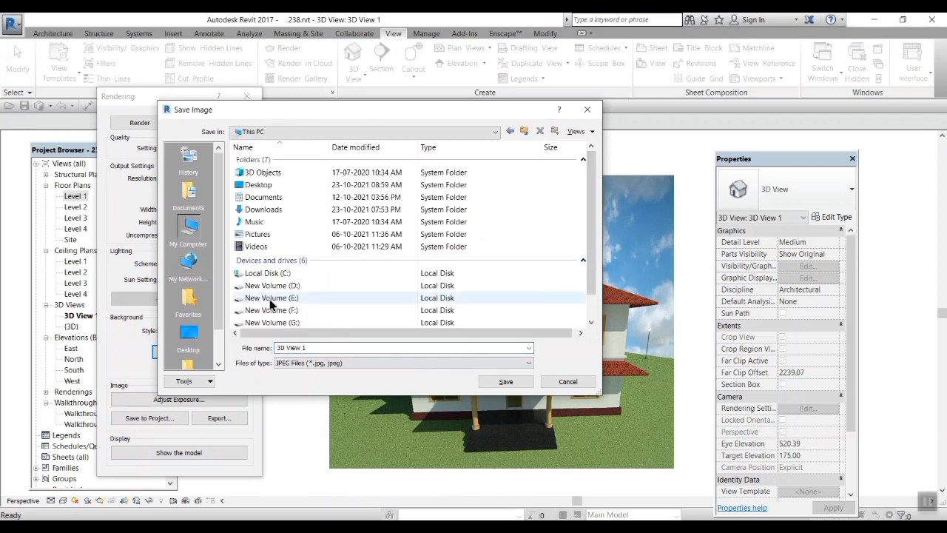
{"action": "left_click", "coordinate": [190, 342]}
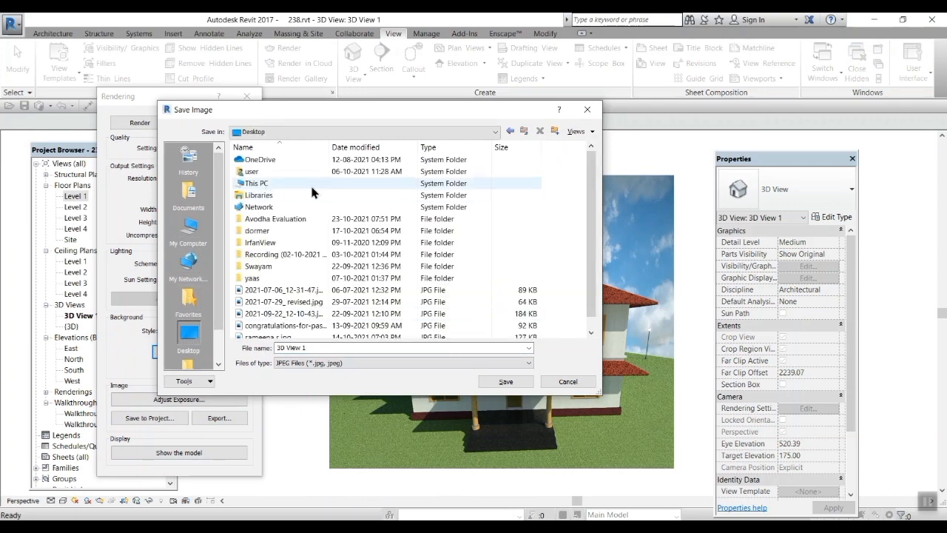
{"action": "left_click", "coordinate": [293, 363]}
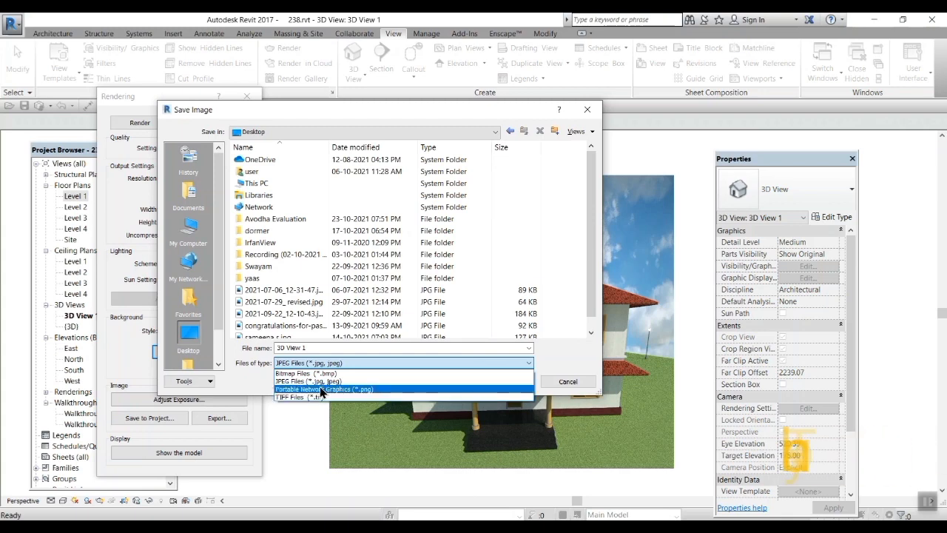
{"action": "left_click", "coordinate": [312, 381]}
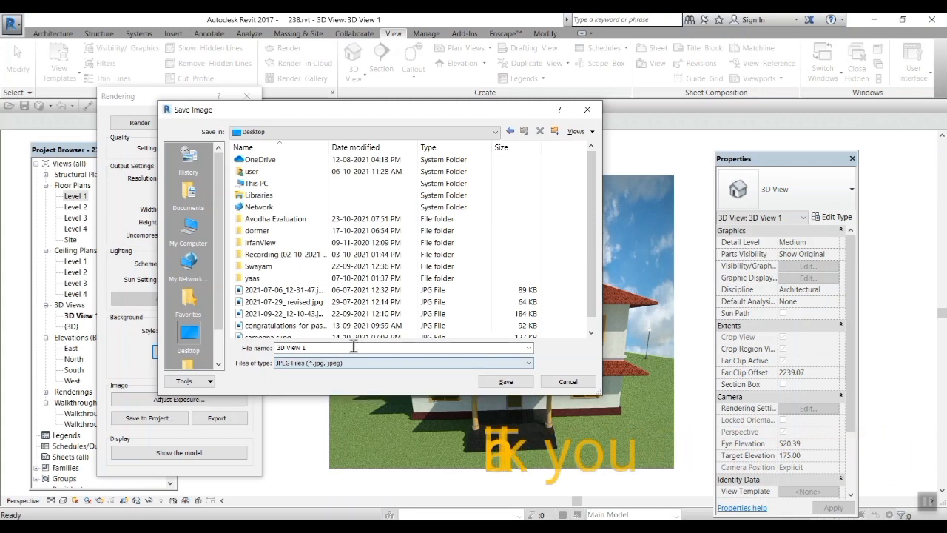
{"action": "left_click", "coordinate": [524, 383]}
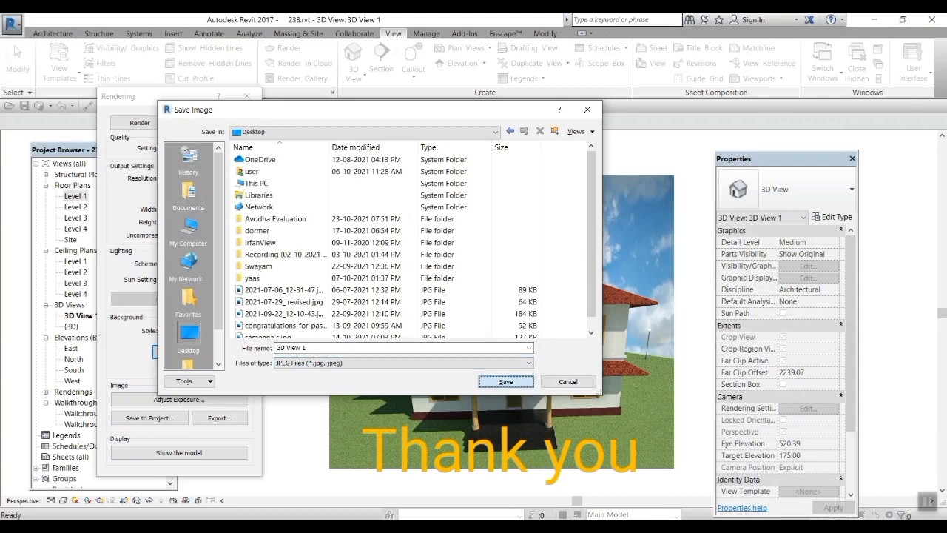